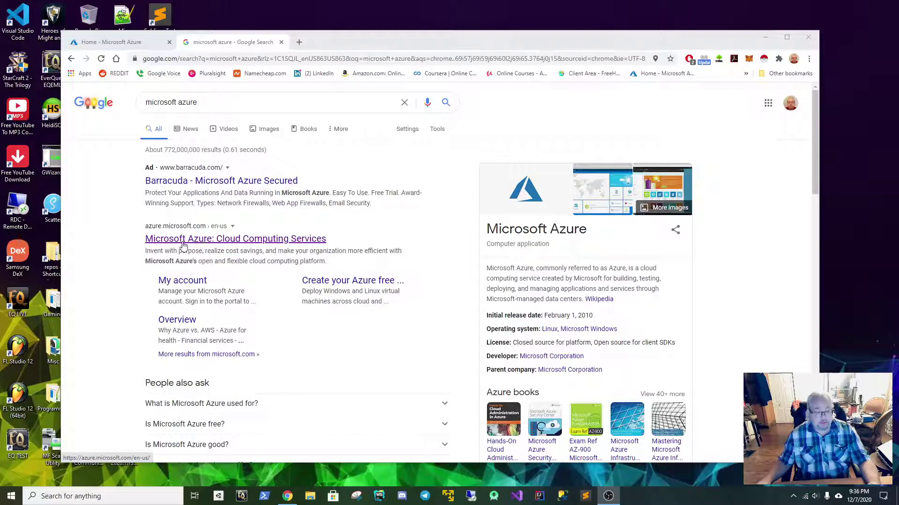
Step: Look at the Microsoft Azure website, close it, and start creating a SQL Database from the portal's Databases category
{"action": "left_click", "coordinate": [224, 240]}
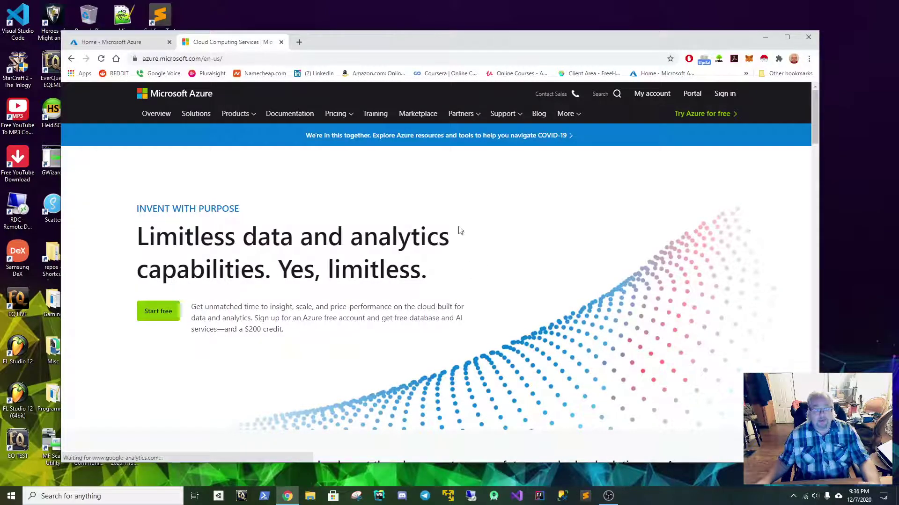
{"action": "left_click", "coordinate": [281, 43]}
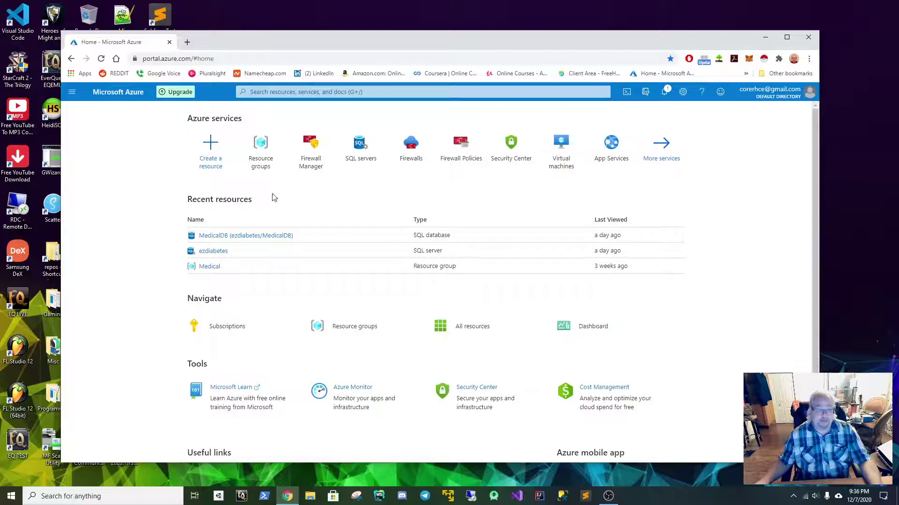
{"action": "left_click", "coordinate": [209, 146]}
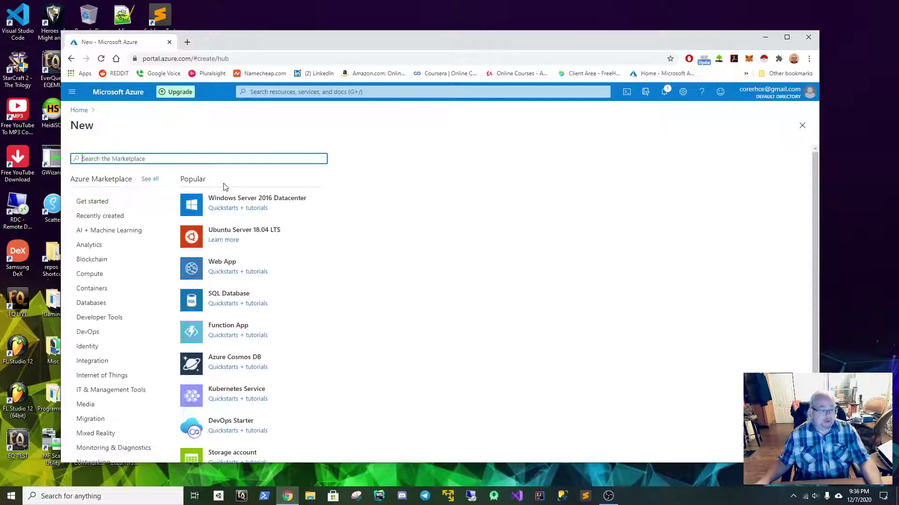
{"action": "left_click", "coordinate": [96, 305]}
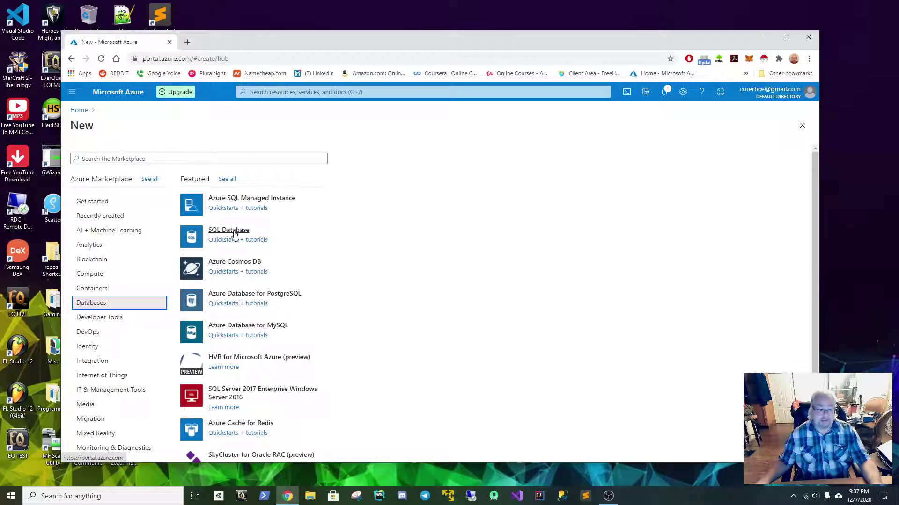
{"action": "left_click", "coordinate": [224, 233]}
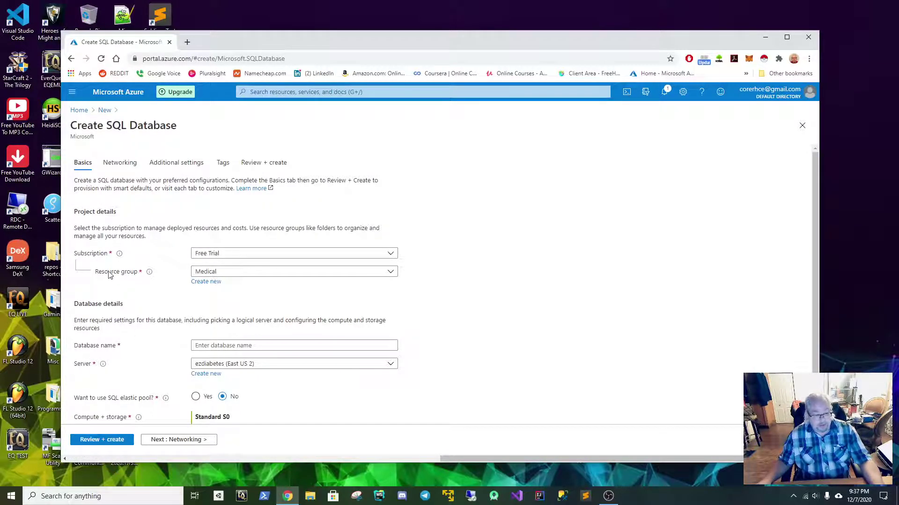
Step: Create a new resource group named tstrsc for the SQL database
{"action": "left_click", "coordinate": [206, 283]}
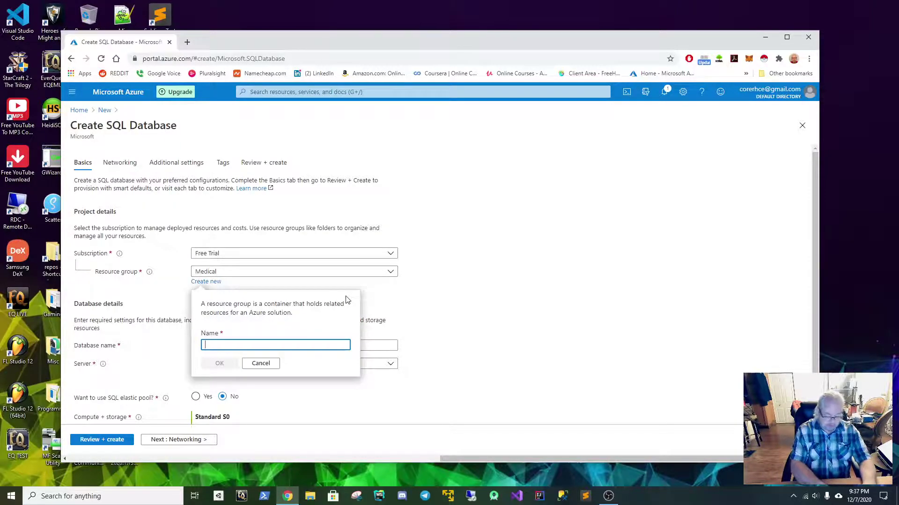
{"action": "type", "text": "tst"}
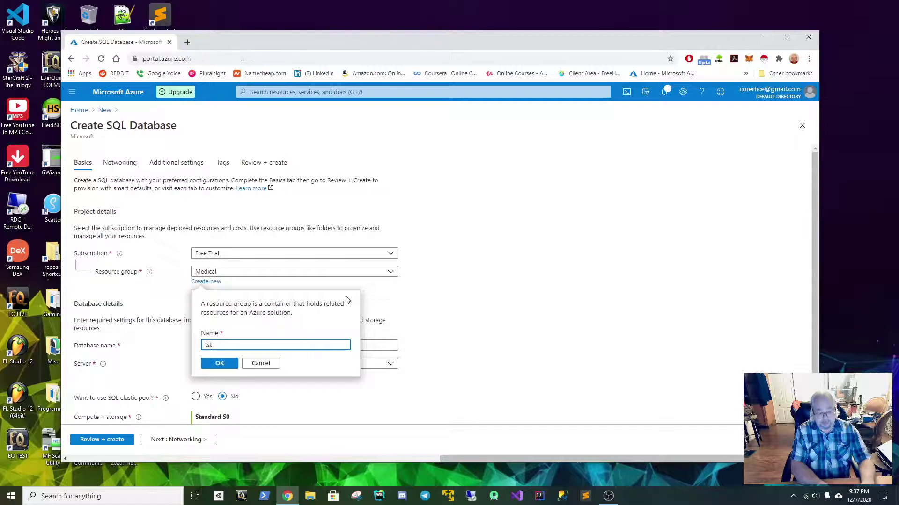
{"action": "type", "text": "rsc"}
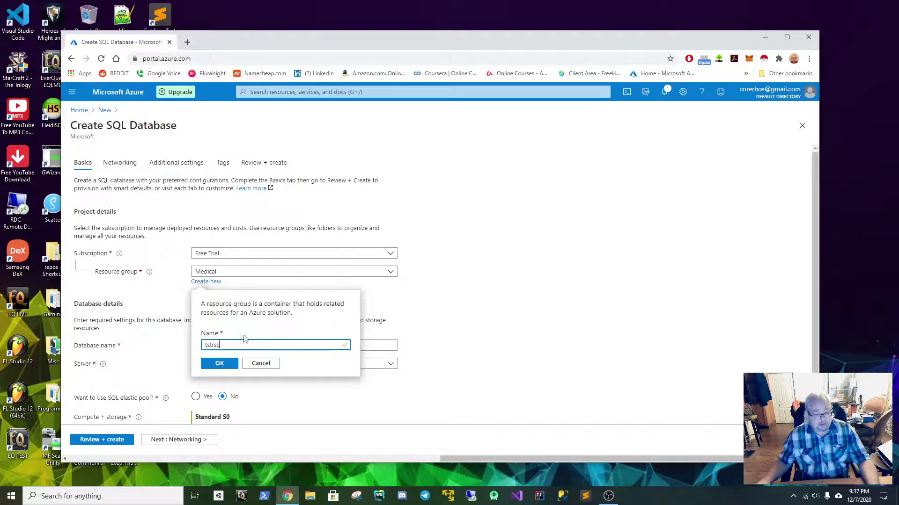
{"action": "left_click", "coordinate": [218, 365]}
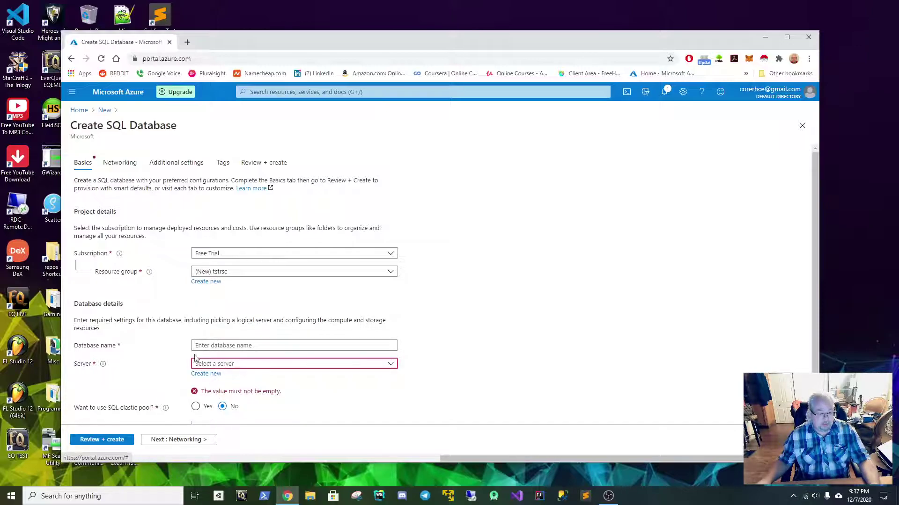
Step: Name the new database tstdbone
{"action": "left_click", "coordinate": [285, 345]}
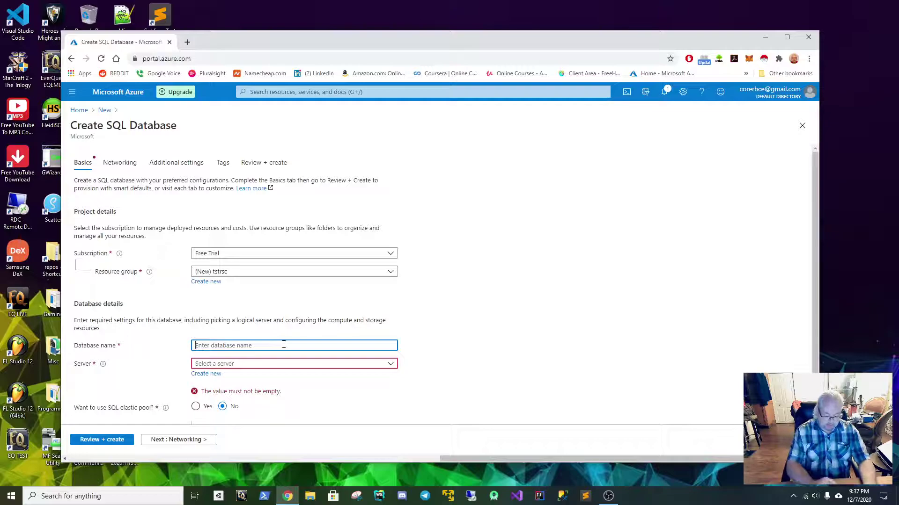
{"action": "type", "text": "tstdbone"}
{"action": "key", "text": "Tab"}
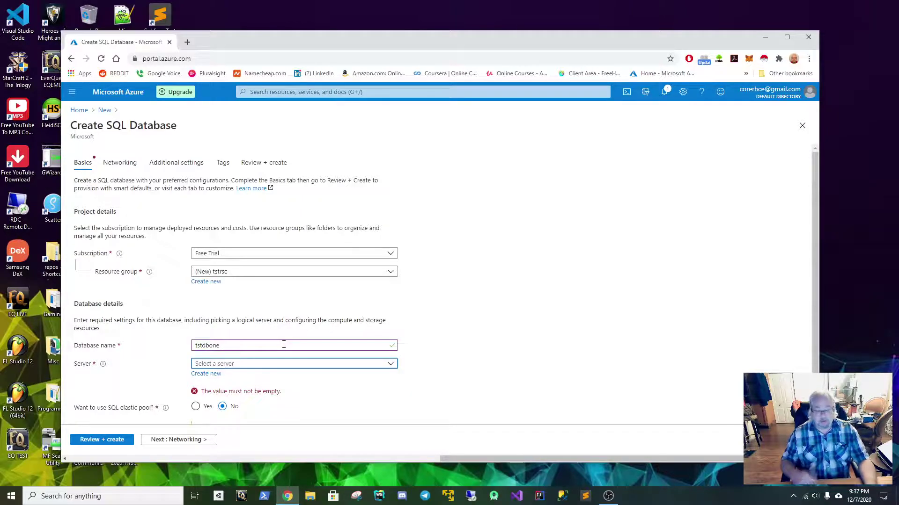
Step: Start a new database server named tstdbonesrv with the server admin login admindbroot
{"action": "left_click", "coordinate": [207, 374]}
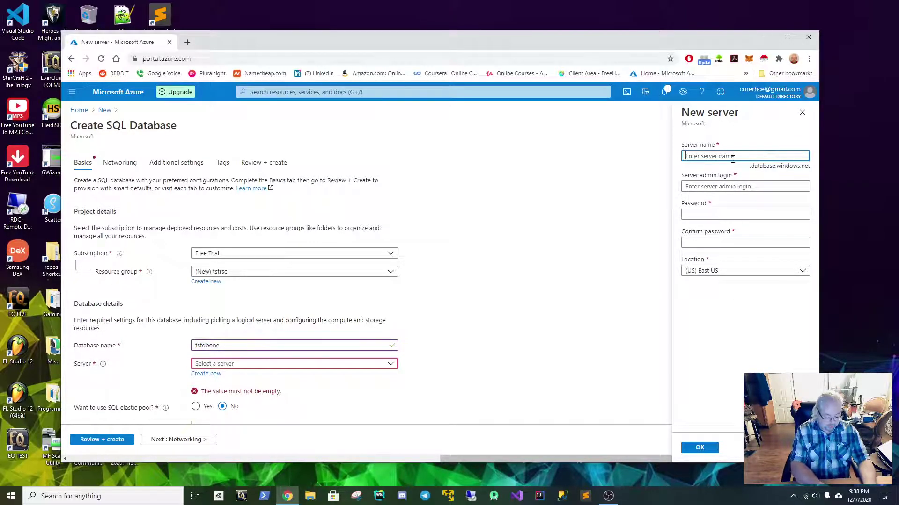
{"action": "type", "text": "tst"}
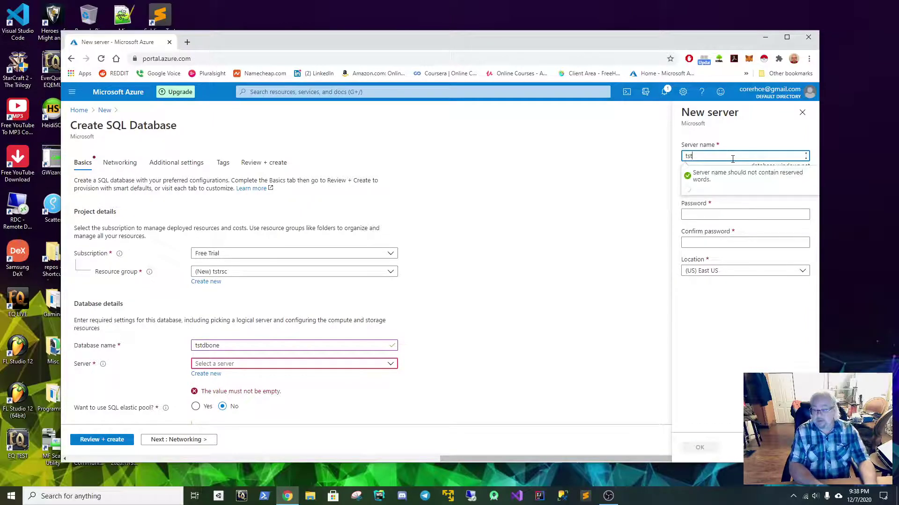
{"action": "type", "text": "dbonesrv"}
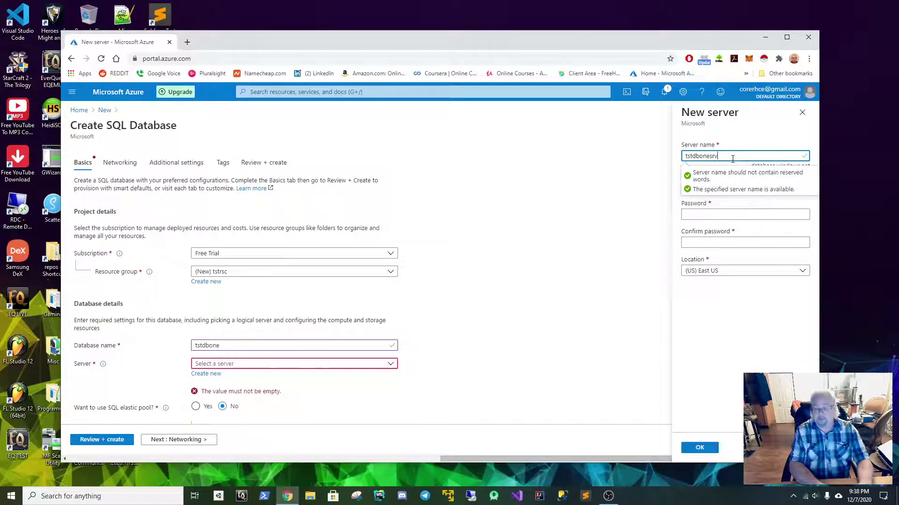
{"action": "key", "text": "Tab"}
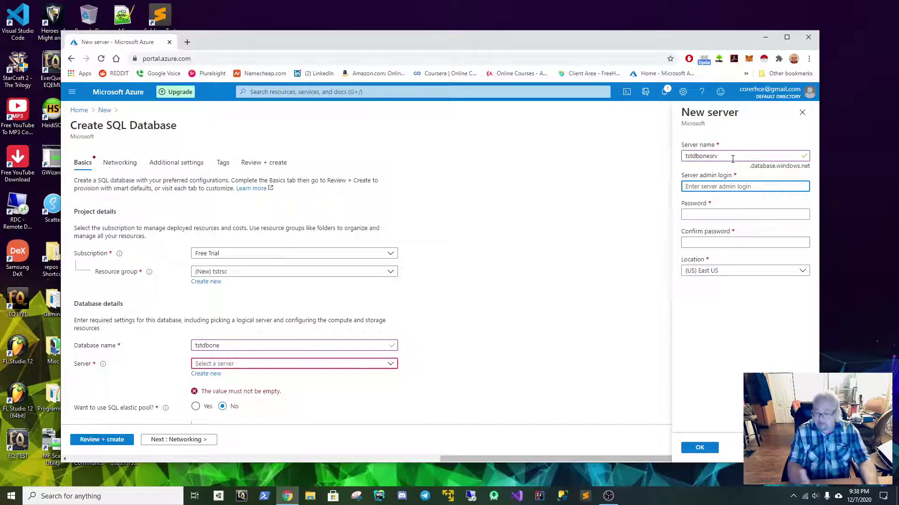
{"action": "type", "text": "admin"}
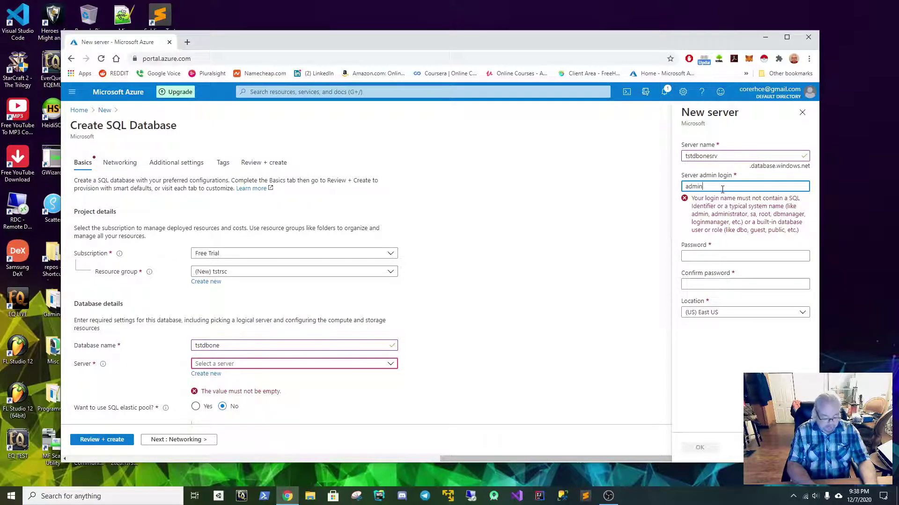
{"action": "type", "text": "dbroot"}
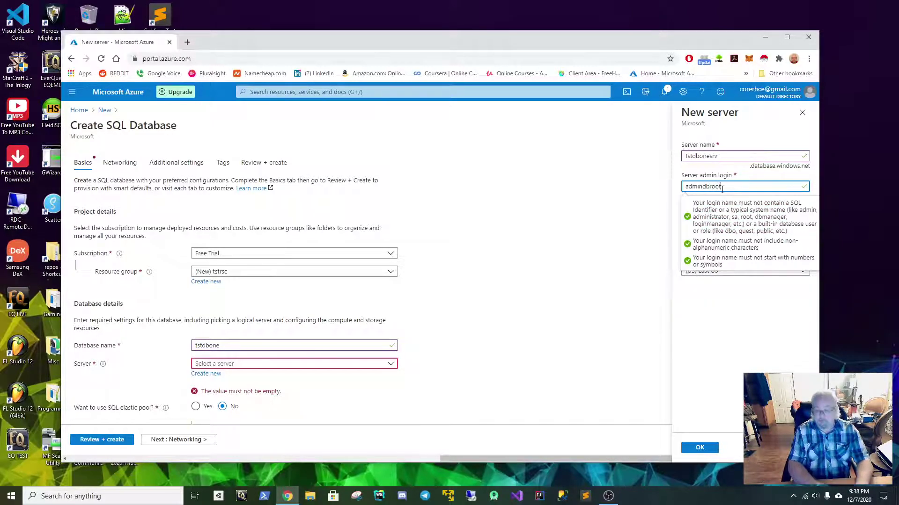
{"action": "key", "text": "Tab"}
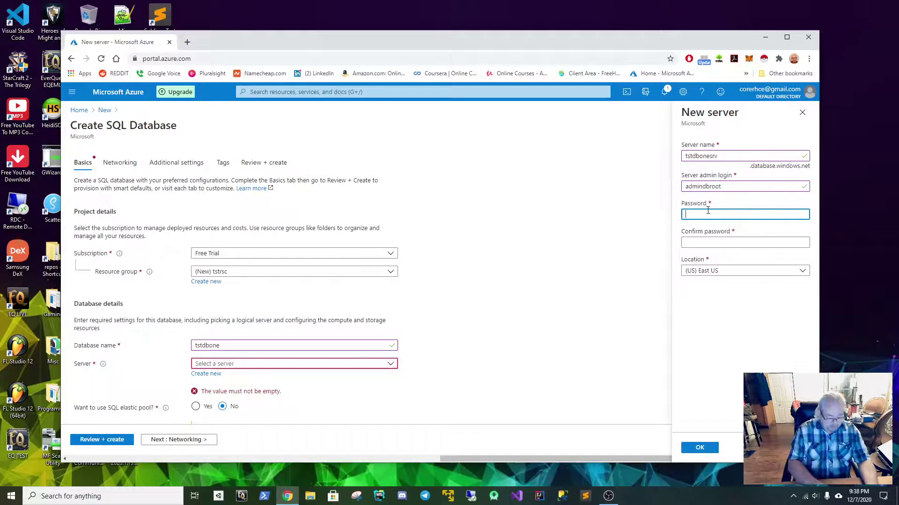
Step: Enter and confirm the server admin password, and accept the new server with its East US location
{"action": "type", "text": "******"}
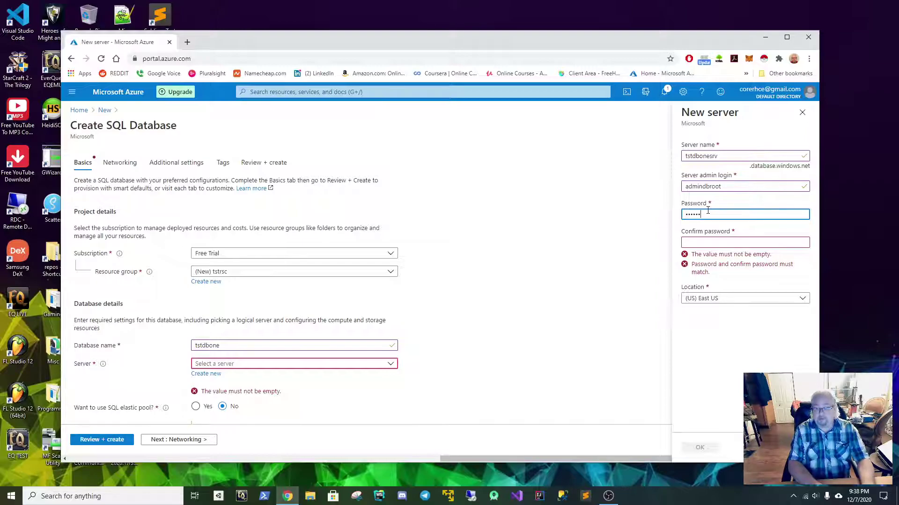
{"action": "type", "text": "**"}
{"action": "key", "text": "Tab"}
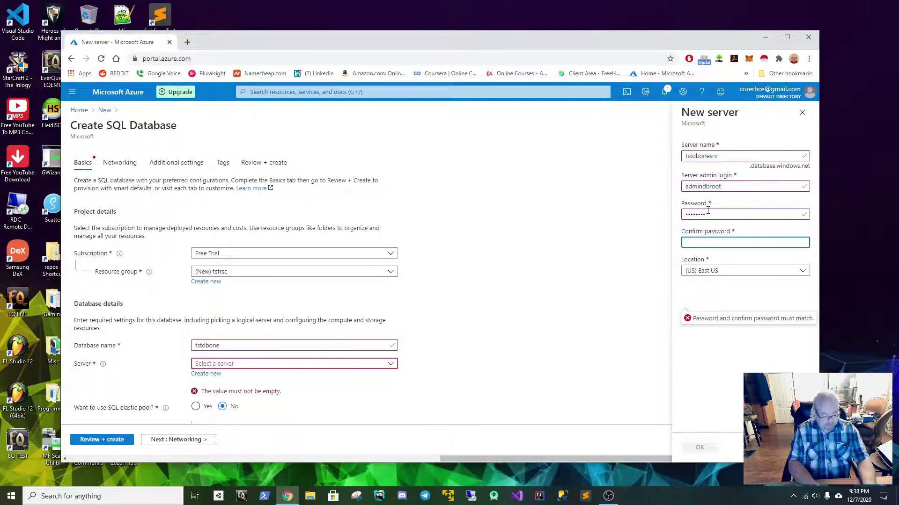
{"action": "type", "text": "******"}
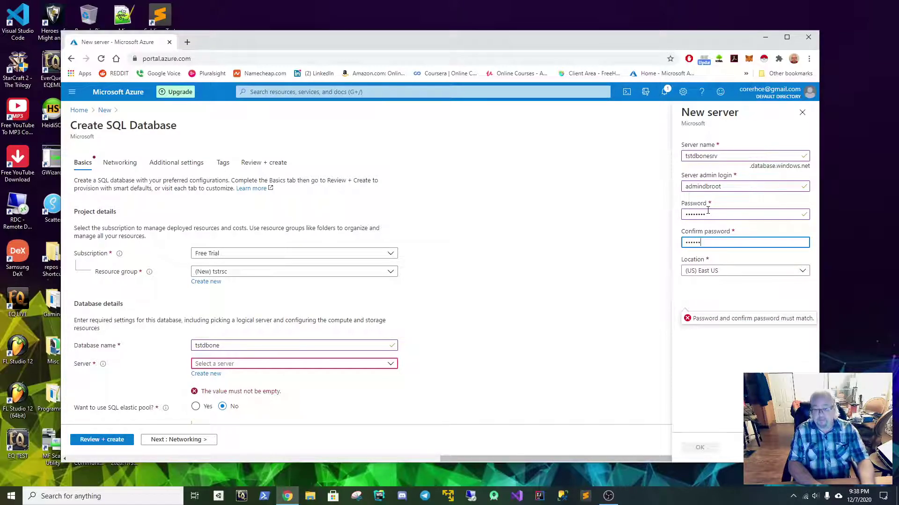
{"action": "type", "text": "**"}
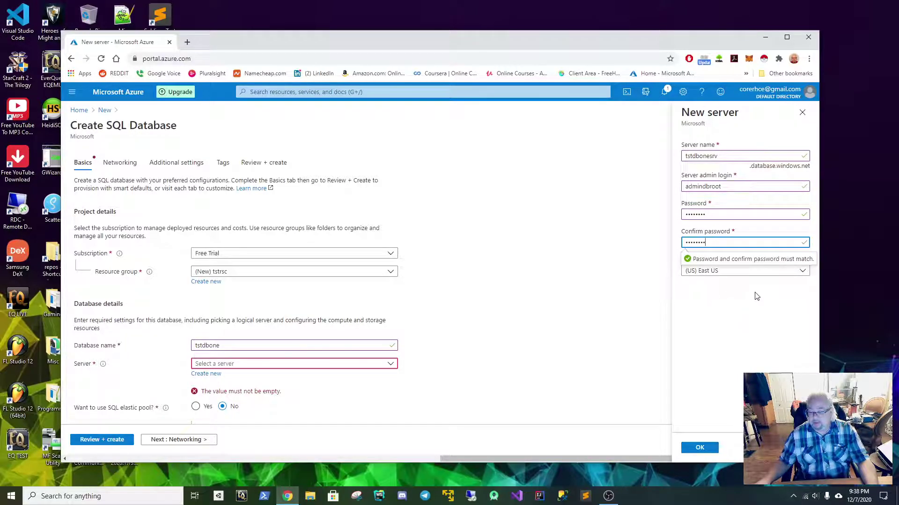
{"action": "left_click", "coordinate": [703, 453]}
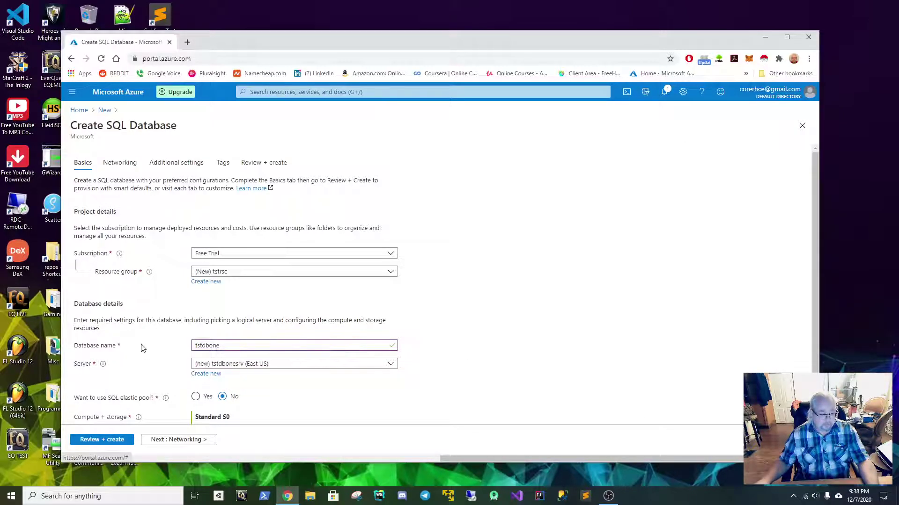
Step: Review the SQL database's settings, estimated cost and summary, and create the database with the default options
{"action": "scroll", "coordinate": [141, 350], "scroll_direction": "down", "scroll_amount": 1}
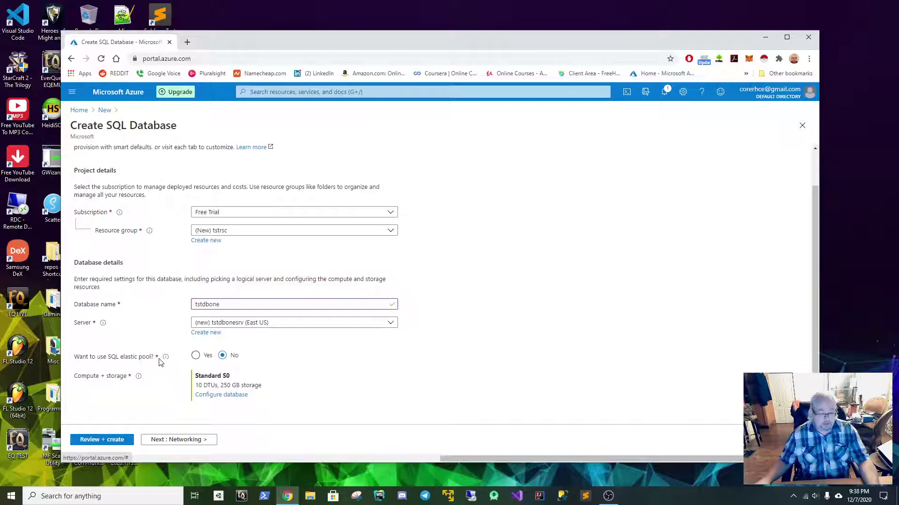
{"action": "mouse_move", "coordinate": [166, 358]}
{"action": "mouse_move", "coordinate": [140, 381]}
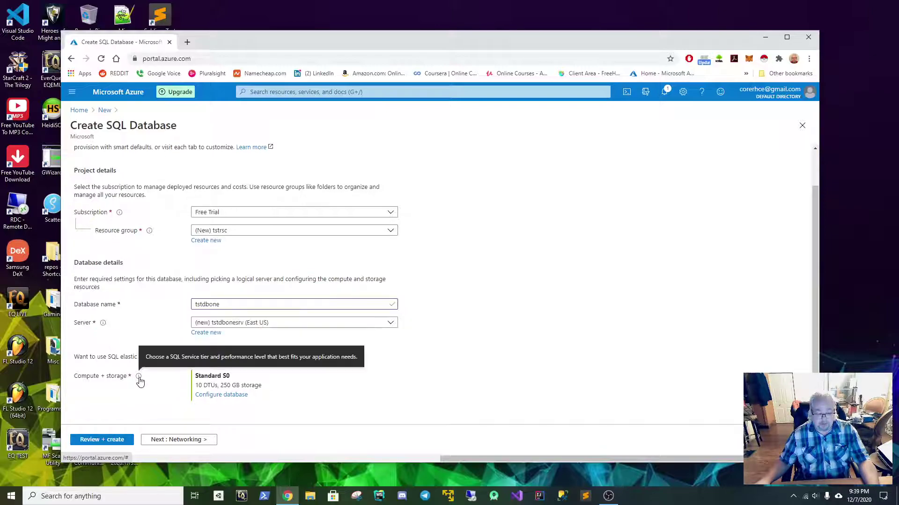
{"action": "left_click", "coordinate": [98, 443]}
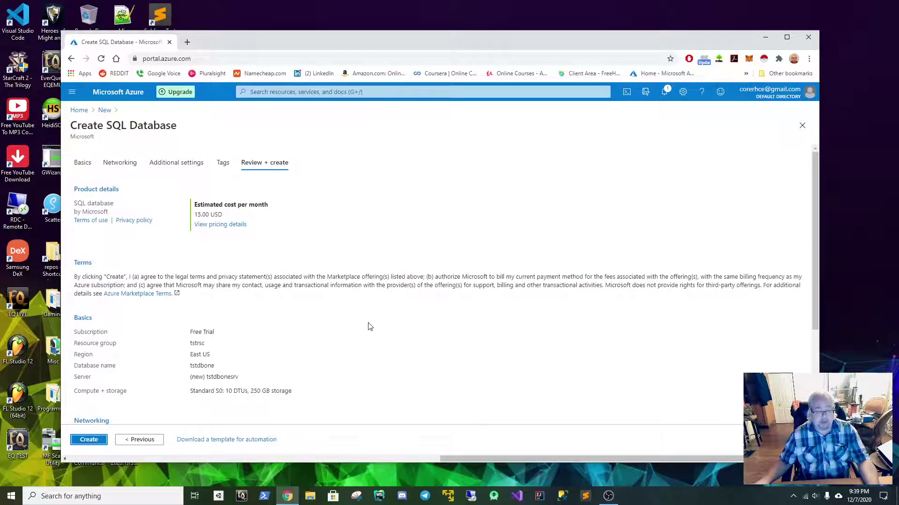
{"action": "scroll", "coordinate": [367, 327], "scroll_direction": "down", "scroll_amount": 1}
{"action": "scroll", "coordinate": [363, 329], "scroll_direction": "up", "scroll_amount": 1}
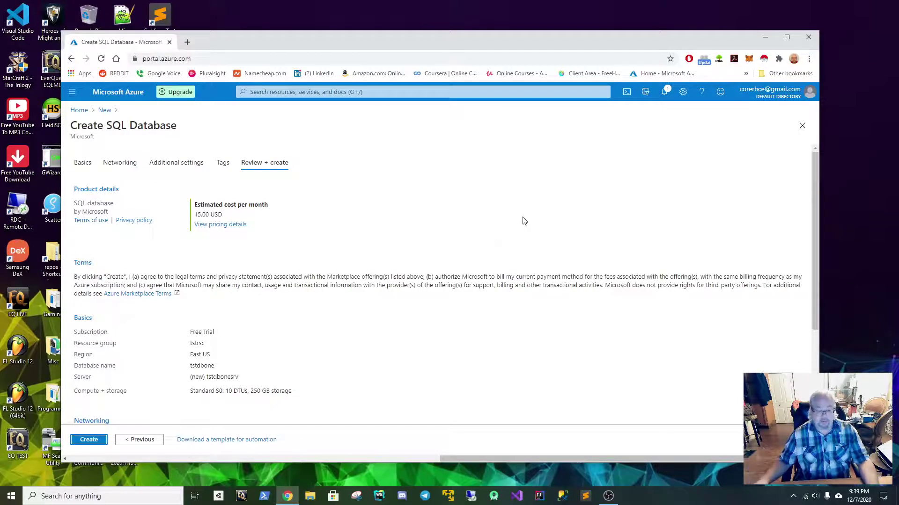
{"action": "scroll", "coordinate": [329, 349], "scroll_direction": "down", "scroll_amount": 2}
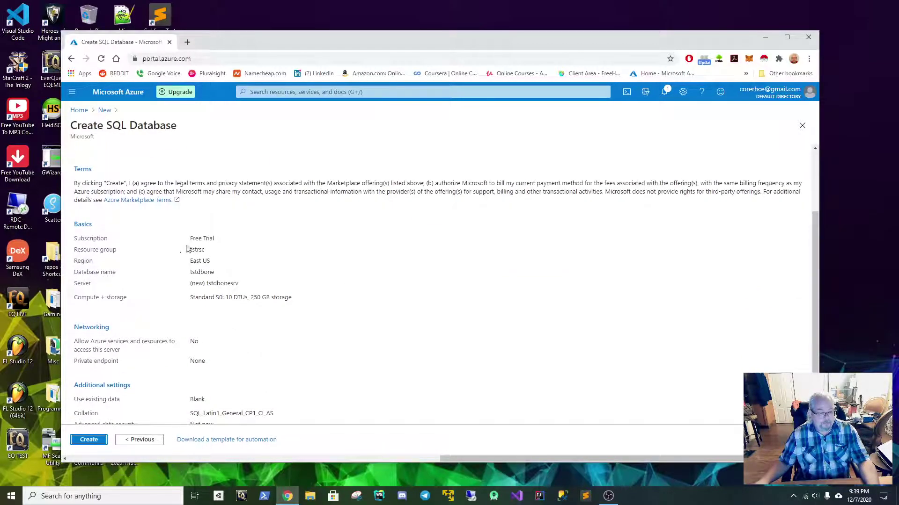
{"action": "scroll", "coordinate": [183, 262], "scroll_direction": "down", "scroll_amount": 1}
{"action": "left_click", "coordinate": [87, 440]}
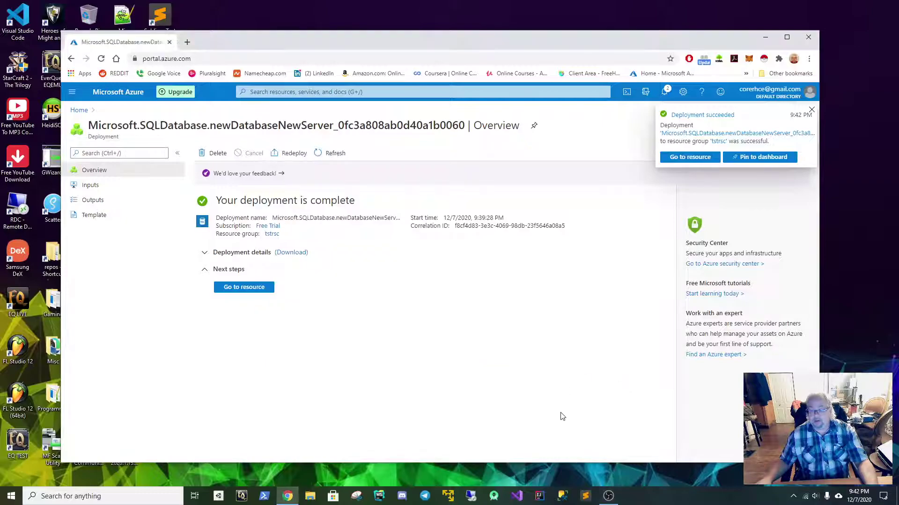
Step: Open the deployed tstdbone database resource and copy its full server name
{"action": "left_click", "coordinate": [247, 287]}
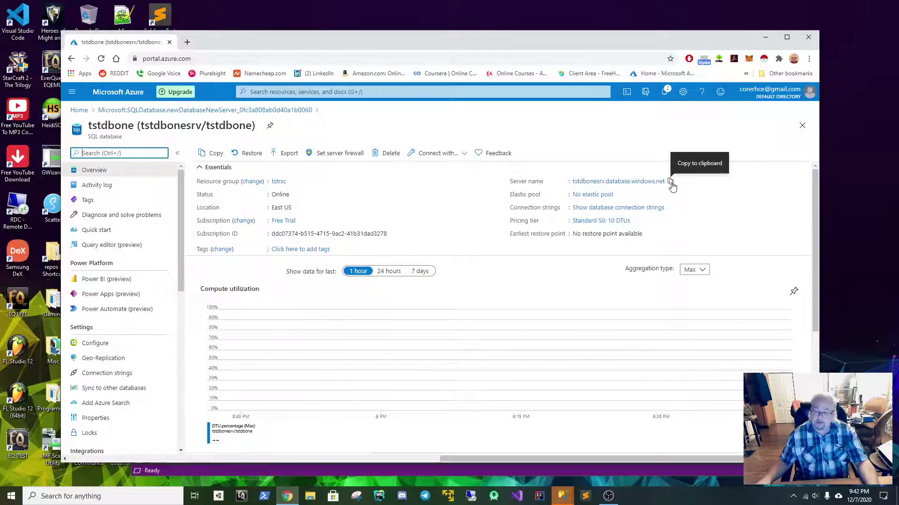
{"action": "left_click", "coordinate": [671, 182]}
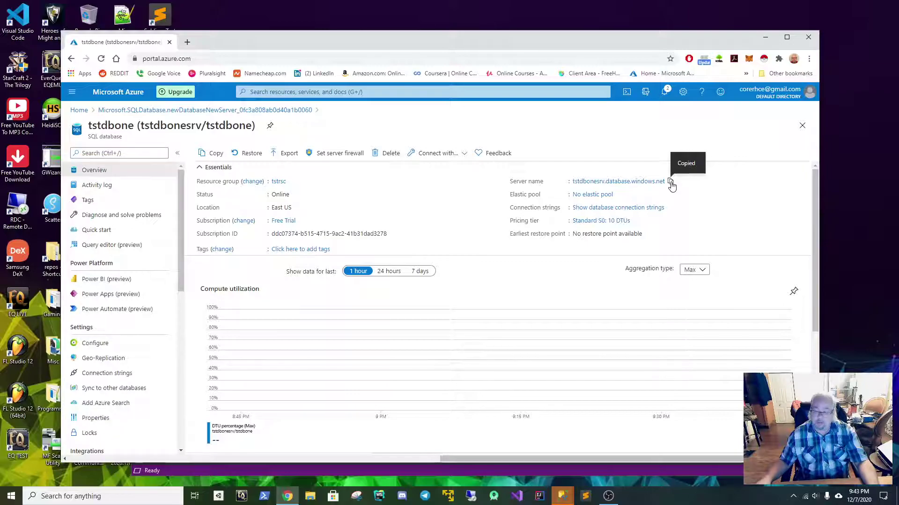
Step: Add and save a server firewall rule named allowall covering IP addresses 0.0.0.0 to 255.255.255.254
{"action": "left_click", "coordinate": [330, 157]}
{"action": "left_click", "coordinate": [123, 345]}
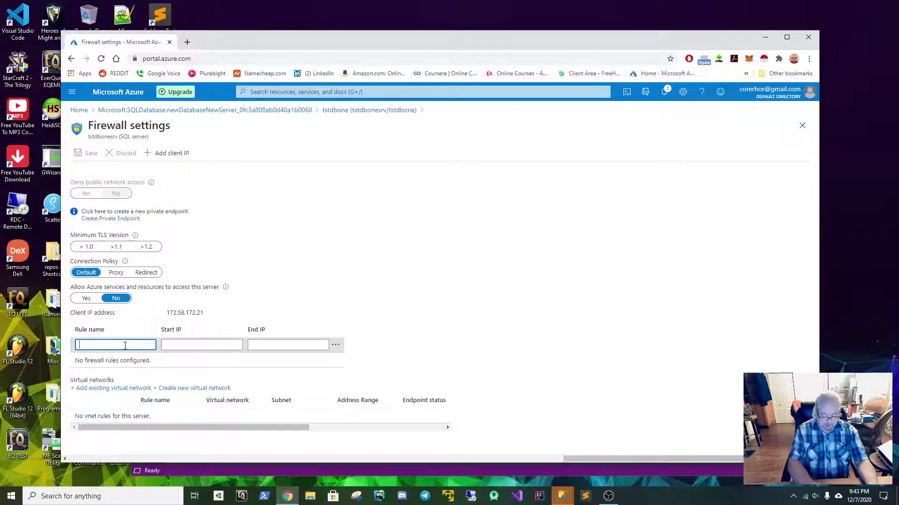
{"action": "type", "text": "allowall"}
{"action": "key", "text": "Tab"}
{"action": "type", "text": "0.0.0.0"}
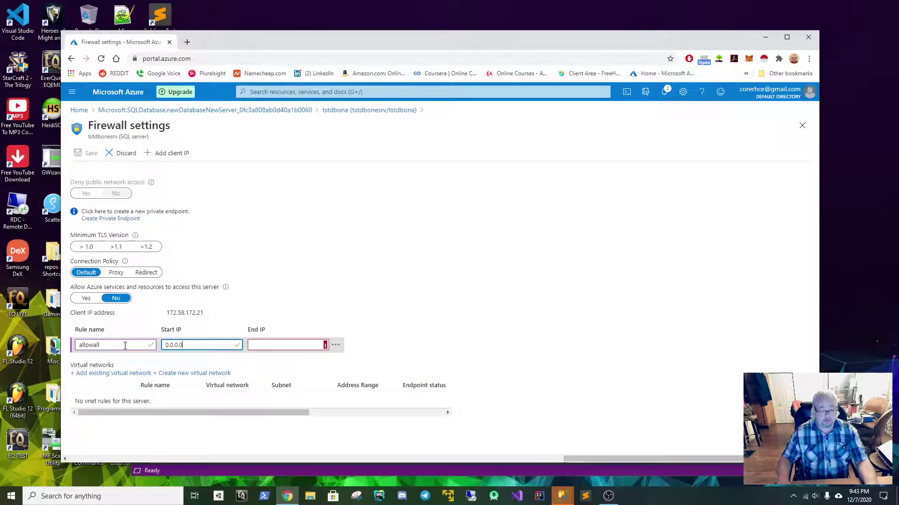
{"action": "key", "text": "Tab"}
{"action": "type", "text": "255.255.255.254"}
{"action": "key", "text": "Tab"}
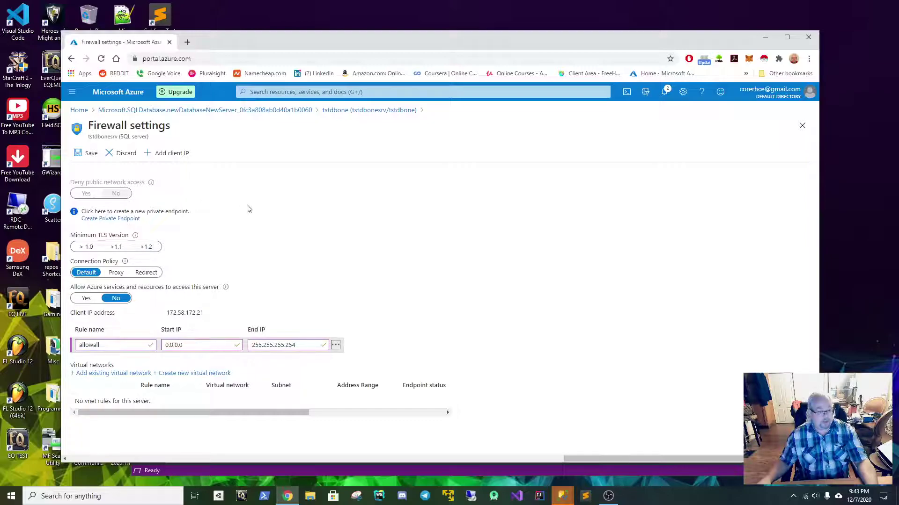
{"action": "left_click", "coordinate": [90, 155]}
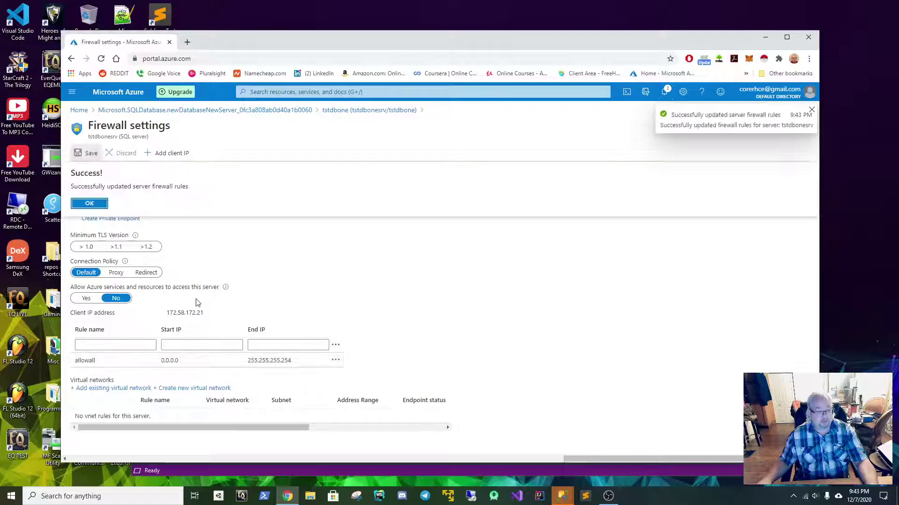
Step: Return from the firewall settings to the tstdbone database overview, copy its full server name, and switch to SQL Server Management Studio
{"action": "left_click", "coordinate": [89, 203]}
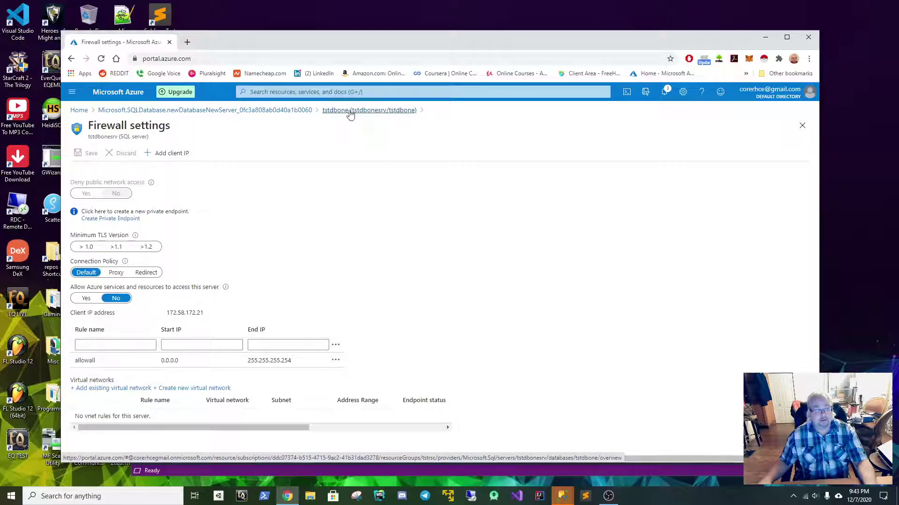
{"action": "left_click", "coordinate": [240, 110]}
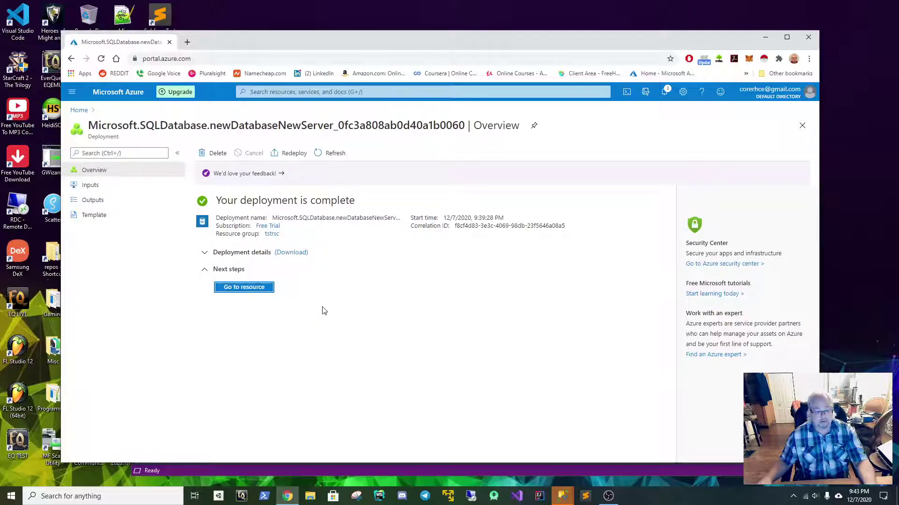
{"action": "left_click", "coordinate": [261, 287]}
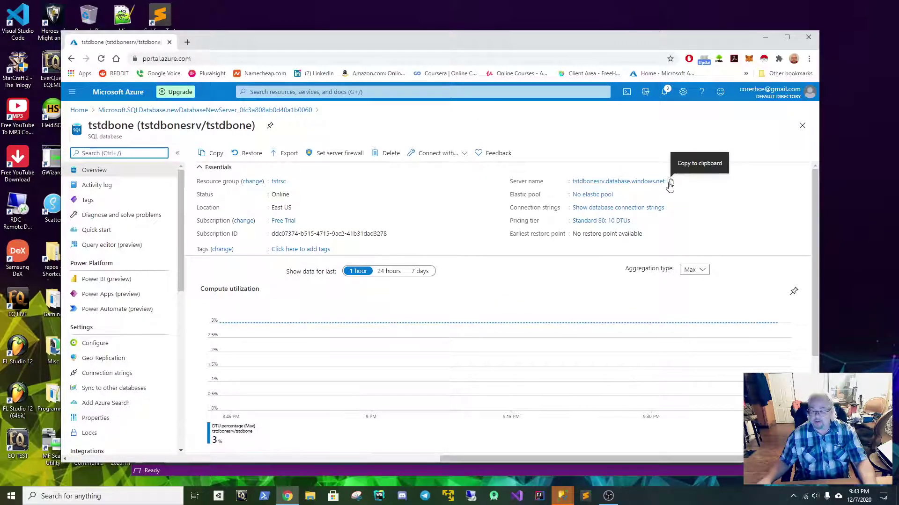
{"action": "left_click", "coordinate": [671, 183]}
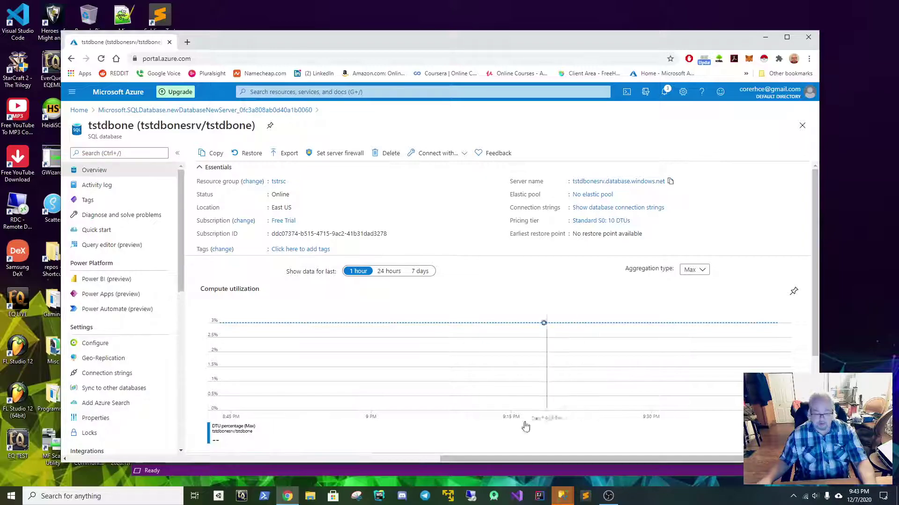
{"action": "left_click", "coordinate": [478, 469]}
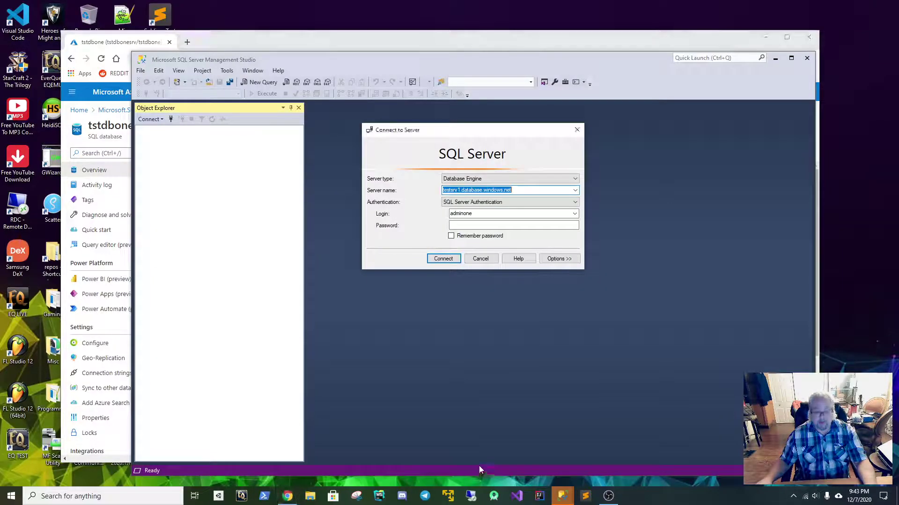
{"action": "right_click", "coordinate": [477, 189]}
{"action": "left_click", "coordinate": [499, 228]}
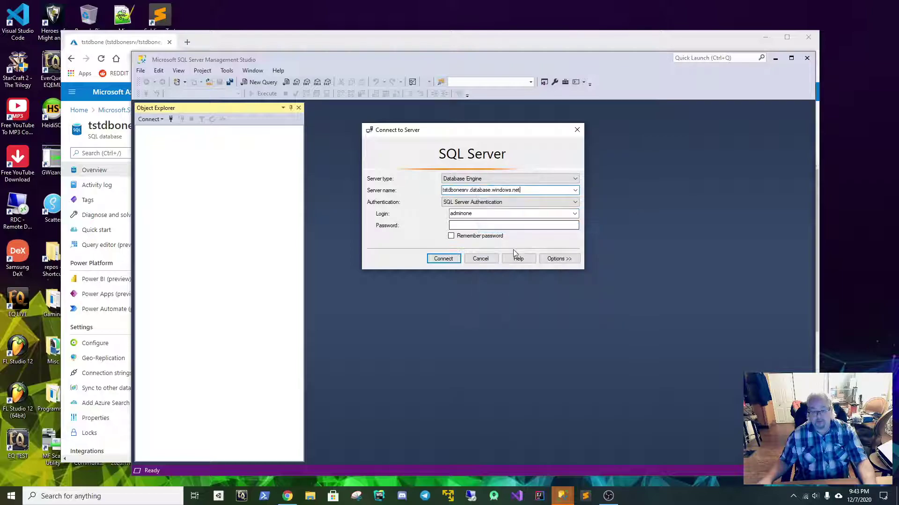
{"action": "left_click", "coordinate": [482, 258]}
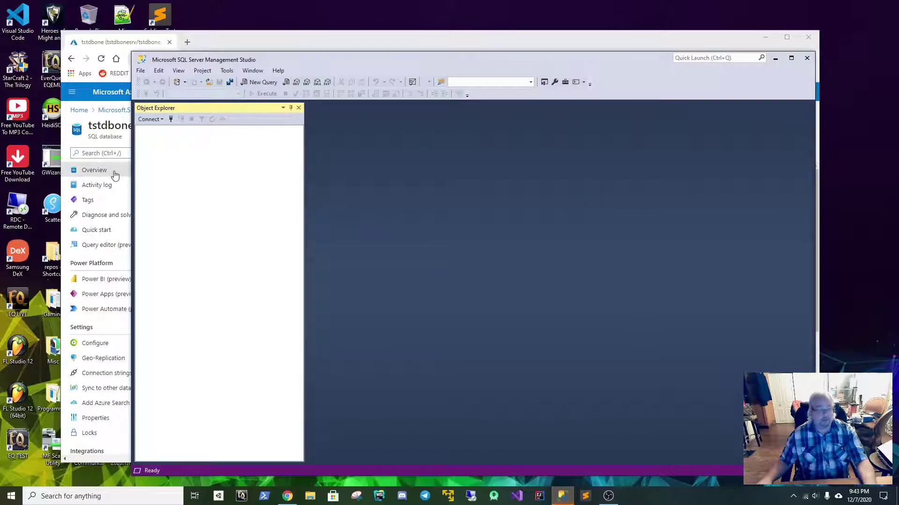
Step: Start a new Object Explorer connection to tstdbonesrv.database.windows.net using SQL Server Authentication
{"action": "left_click", "coordinate": [141, 71]}
{"action": "left_click", "coordinate": [141, 72]}
{"action": "left_click", "coordinate": [141, 71]}
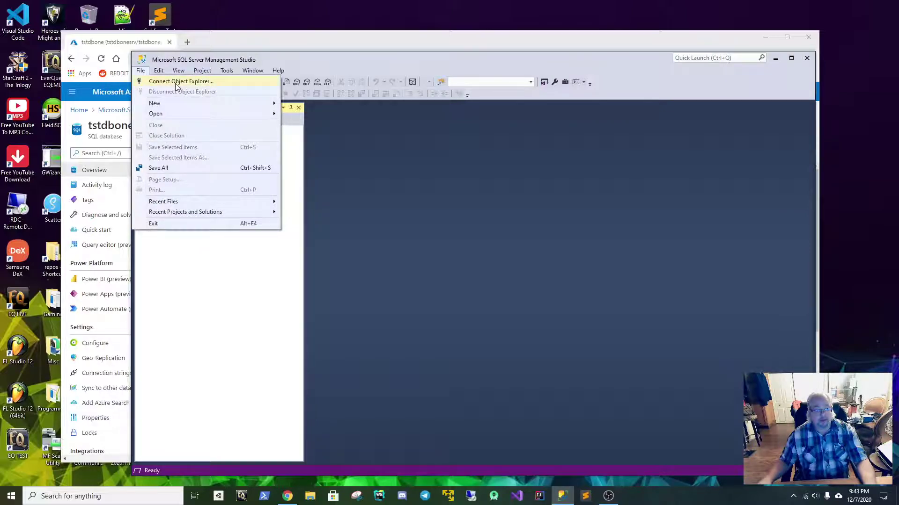
{"action": "left_click", "coordinate": [176, 83]}
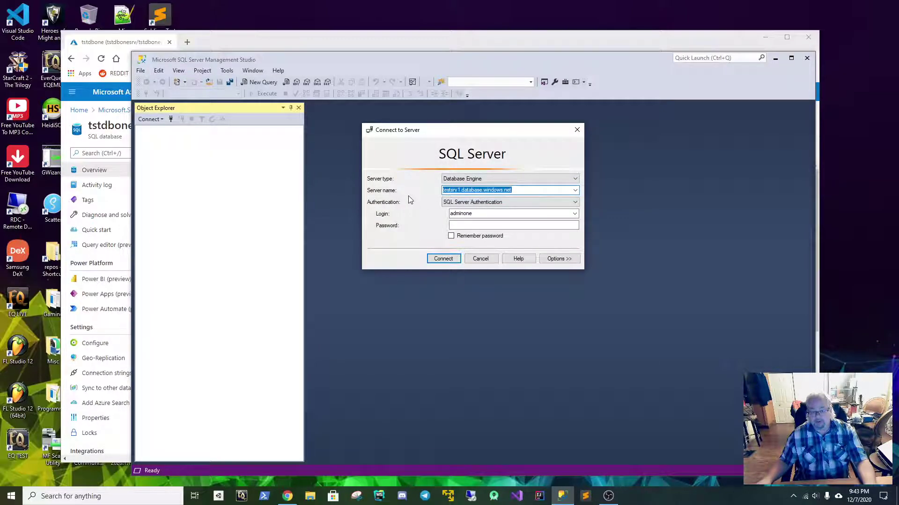
{"action": "right_click", "coordinate": [484, 192]}
{"action": "left_click", "coordinate": [505, 230]}
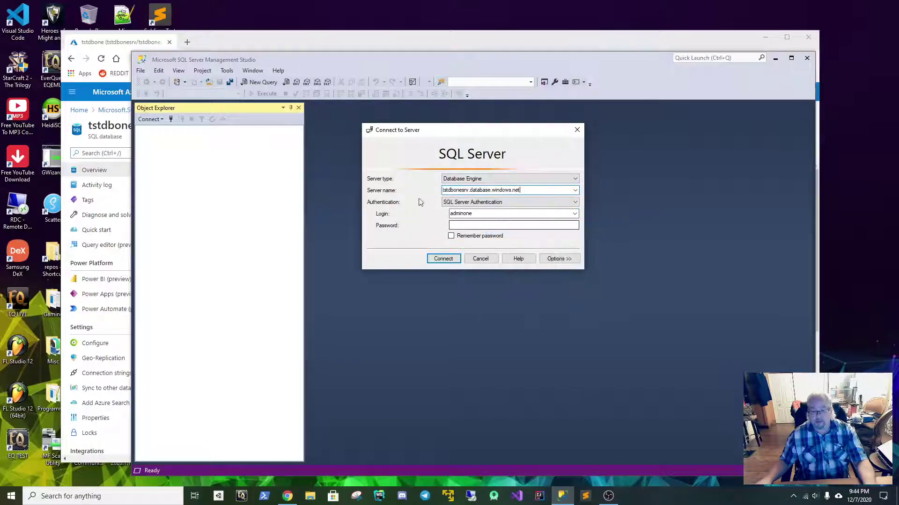
{"action": "left_click", "coordinate": [509, 203]}
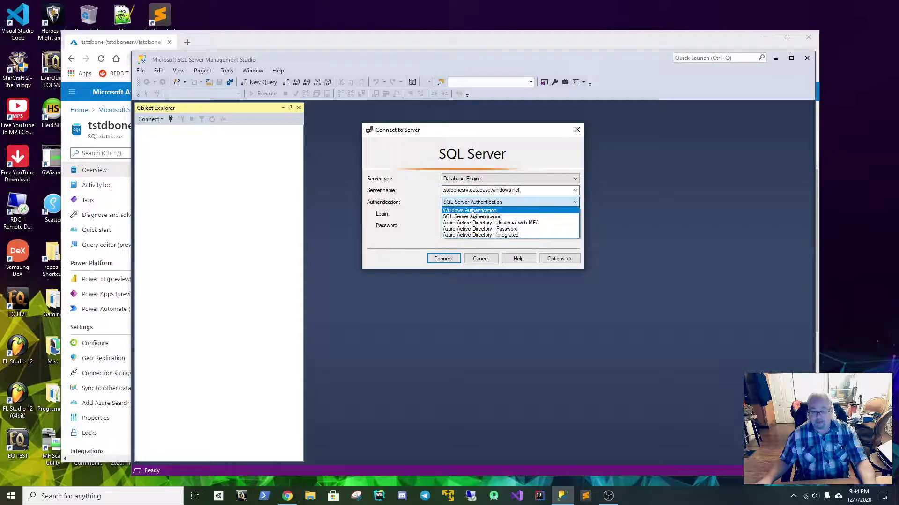
{"action": "left_click", "coordinate": [476, 212]}
{"action": "left_click", "coordinate": [542, 201]}
{"action": "left_click", "coordinate": [473, 217]}
Step: Enter the login Admindbroot and the server admin password, and connect to the server
{"action": "left_click", "coordinate": [475, 213]}
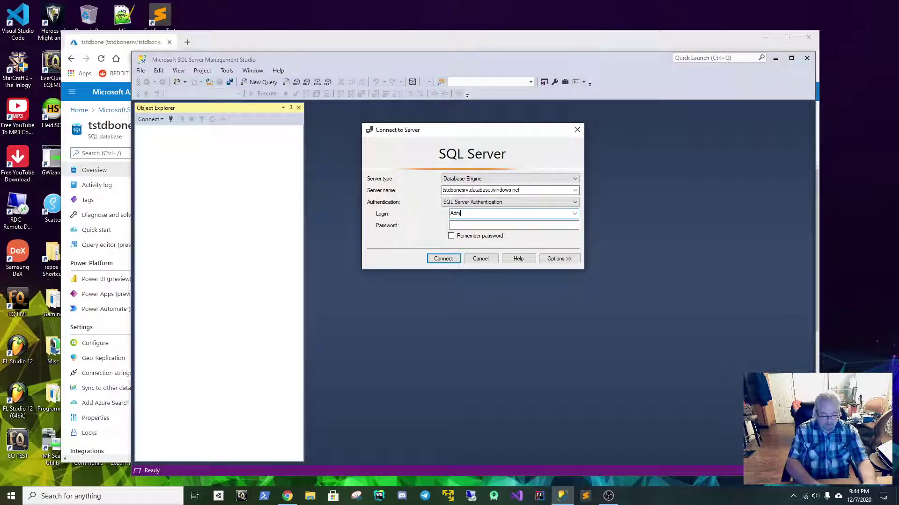
{"action": "type", "text": "Admindbroot"}
{"action": "key", "text": "Tab"}
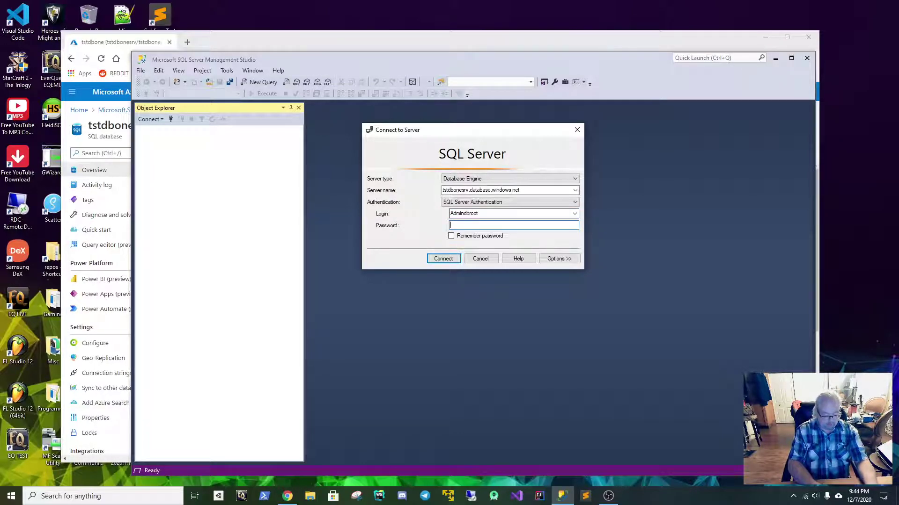
{"action": "type", "text": "*"}
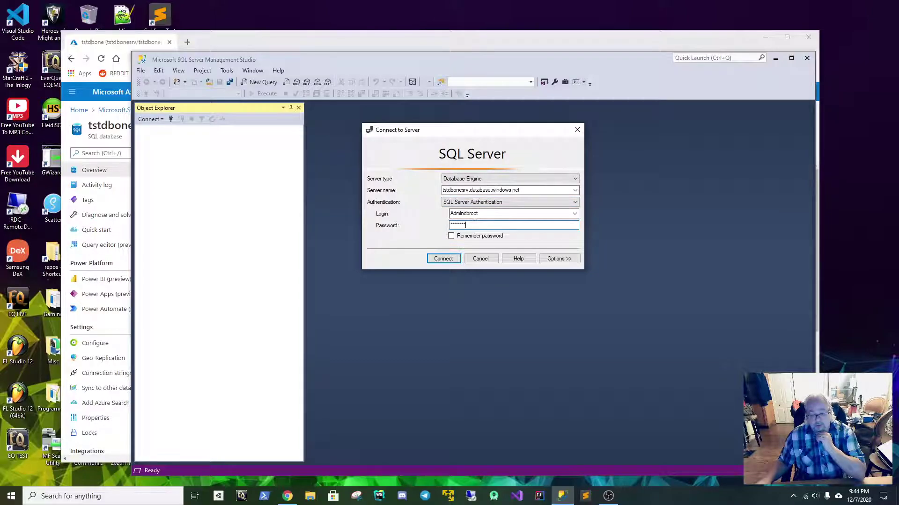
{"action": "left_click", "coordinate": [443, 259]}
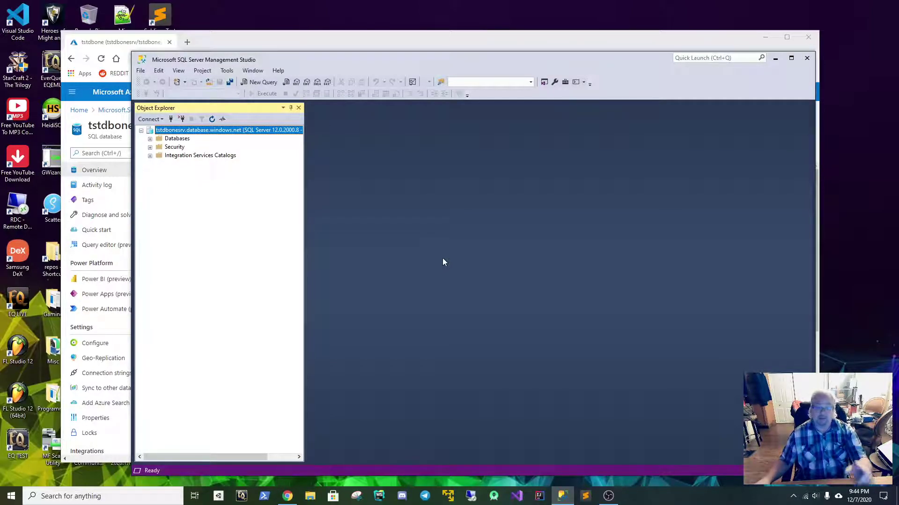
{"action": "left_click", "coordinate": [282, 37]}
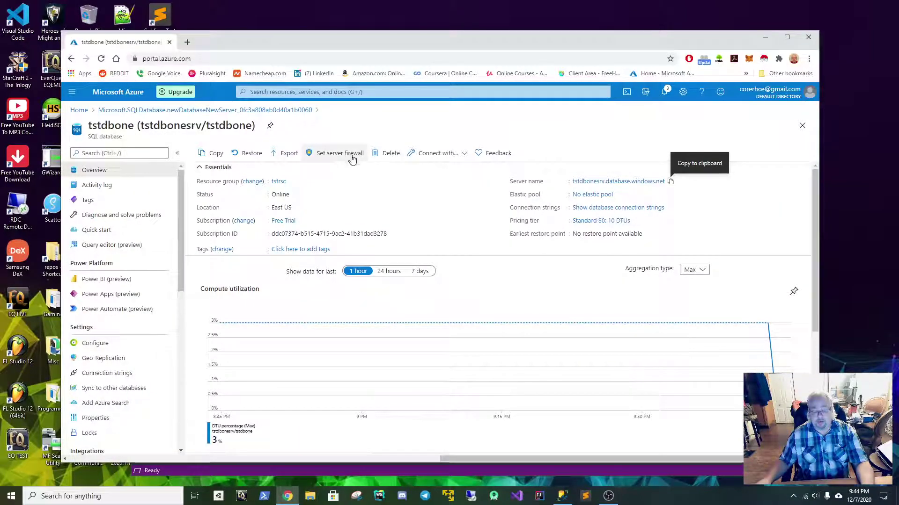
{"action": "left_click", "coordinate": [378, 468]}
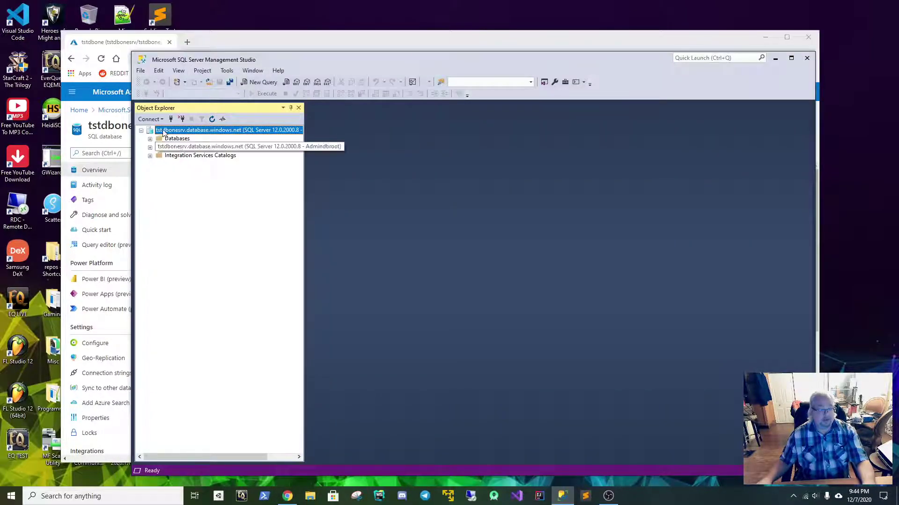
Step: Start designing a new table in the tstdbone database and add an id column with the default nchar(10) data type
{"action": "left_click", "coordinate": [150, 140]}
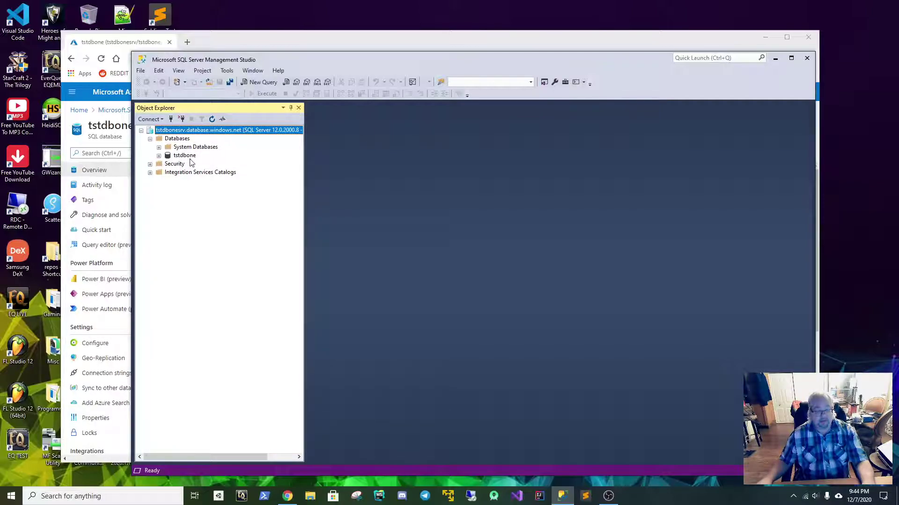
{"action": "left_click", "coordinate": [158, 156]}
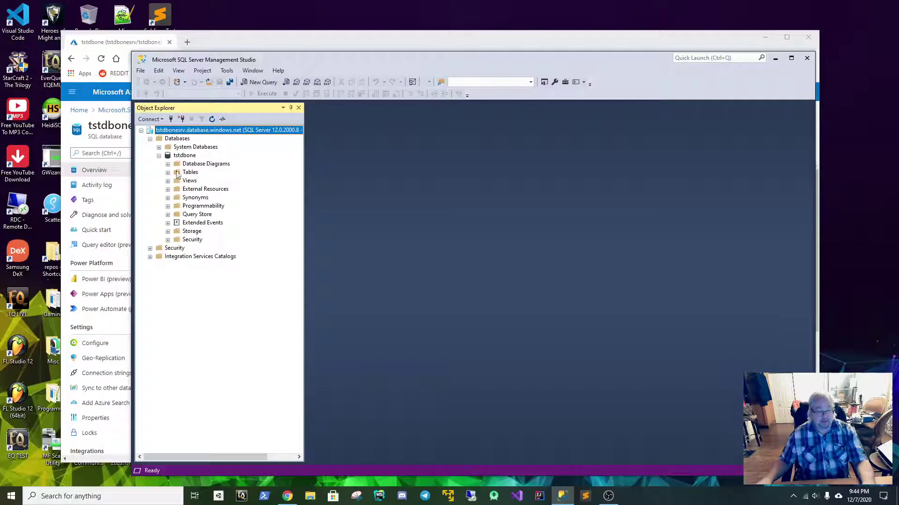
{"action": "left_click", "coordinate": [168, 172]}
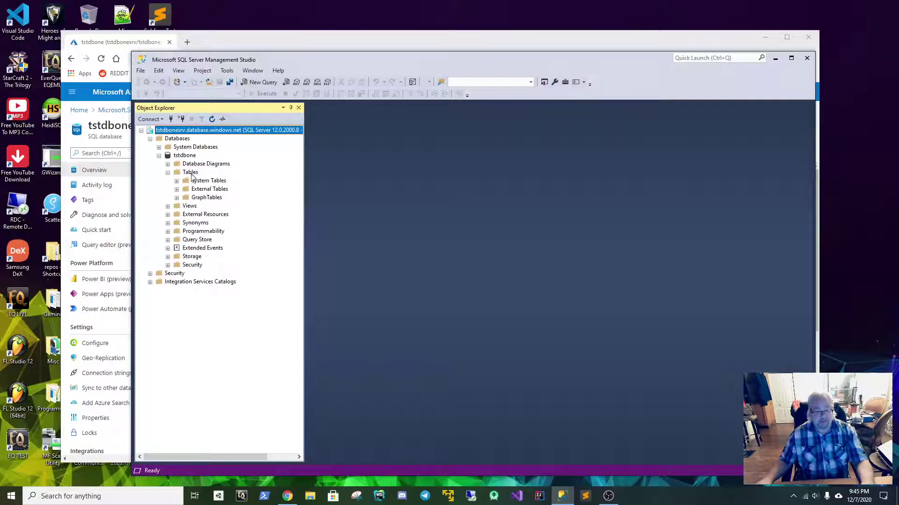
{"action": "left_click", "coordinate": [190, 173]}
{"action": "right_click", "coordinate": [190, 174]}
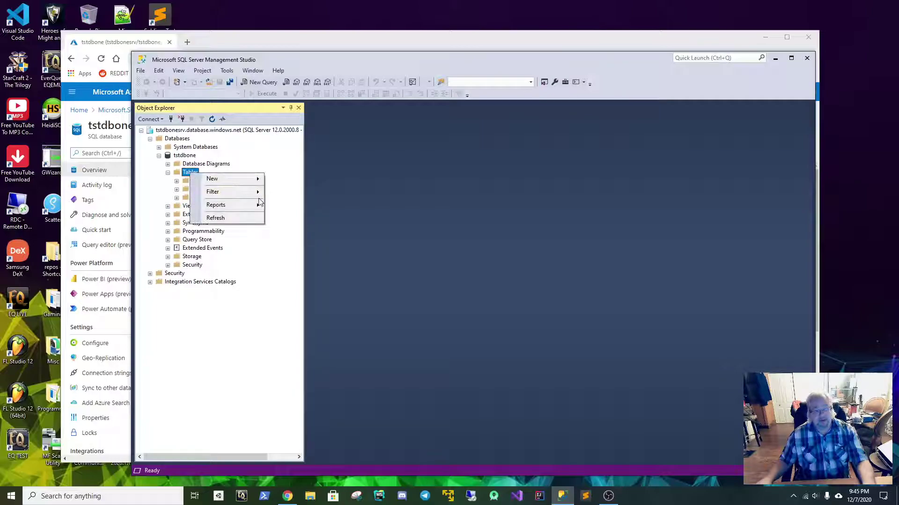
{"action": "mouse_move", "coordinate": [231, 180]}
{"action": "left_click", "coordinate": [298, 180]}
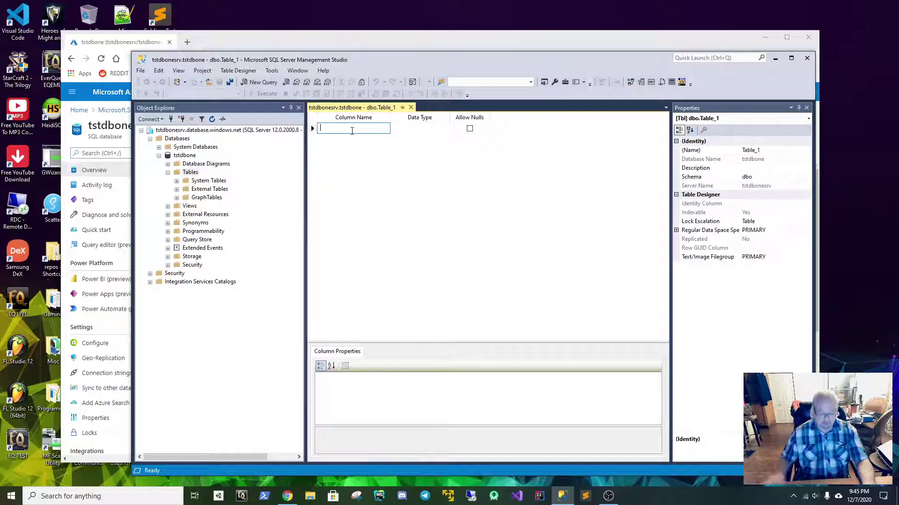
{"action": "type", "text": "id"}
{"action": "key", "text": "Tab"}
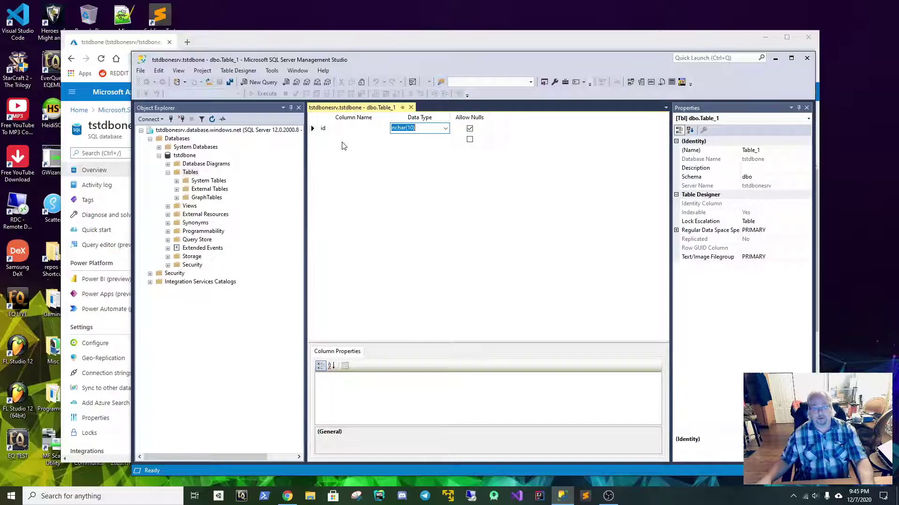
Step: Add a firstname column with the varchar(50) data type to the new table
{"action": "left_click", "coordinate": [339, 139]}
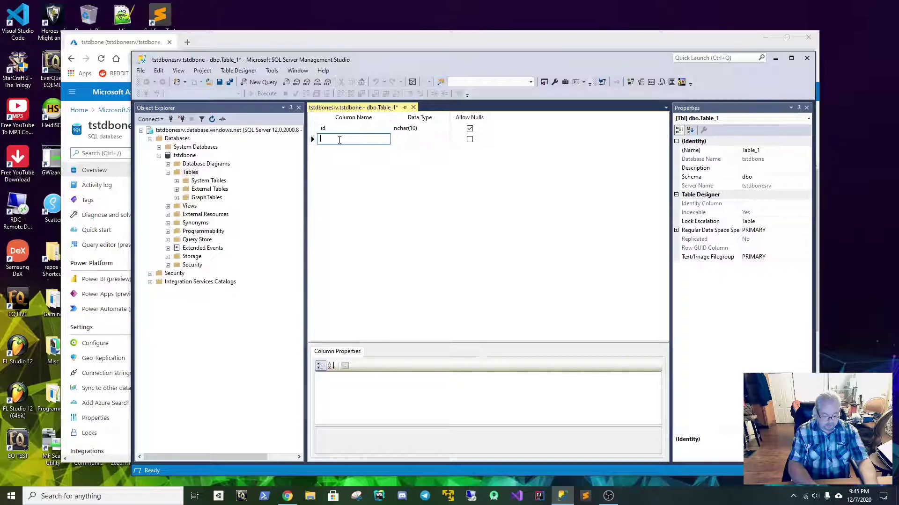
{"action": "type", "text": "fir"}
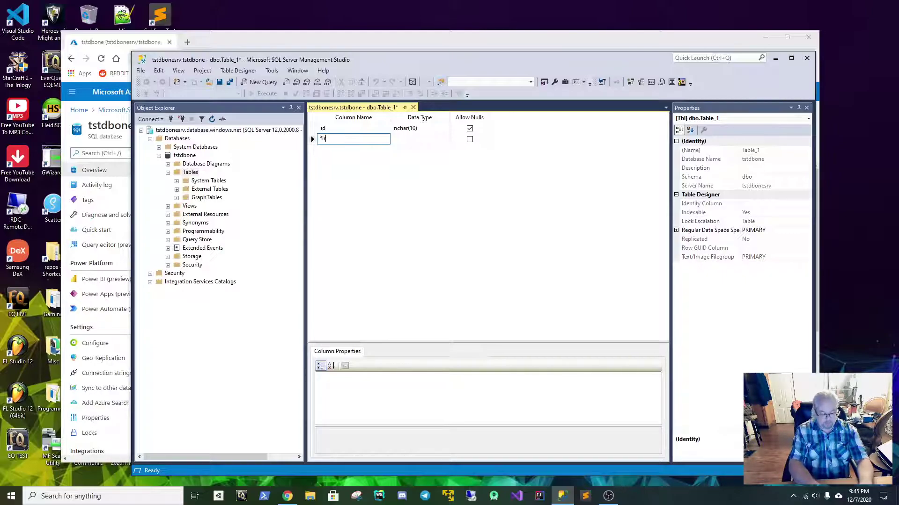
{"action": "type", "text": "stname"}
{"action": "key", "text": "Tab"}
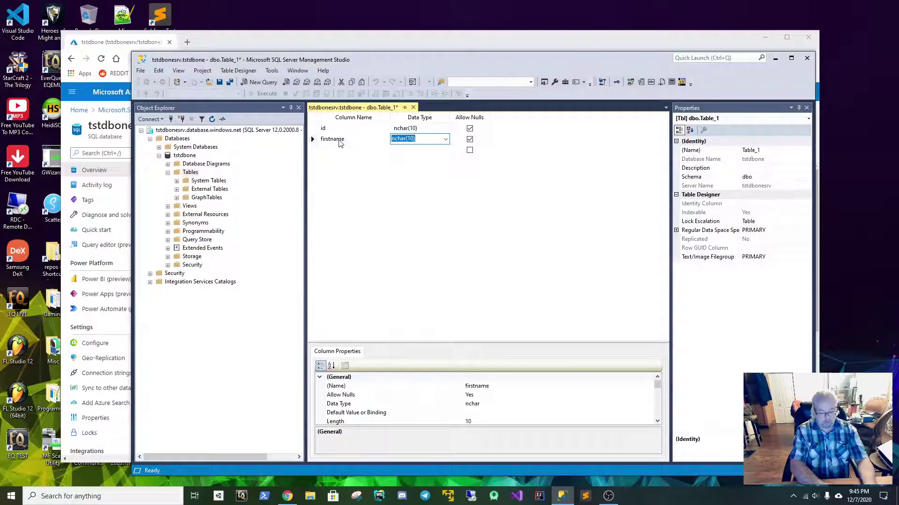
{"action": "type", "text": "va"}
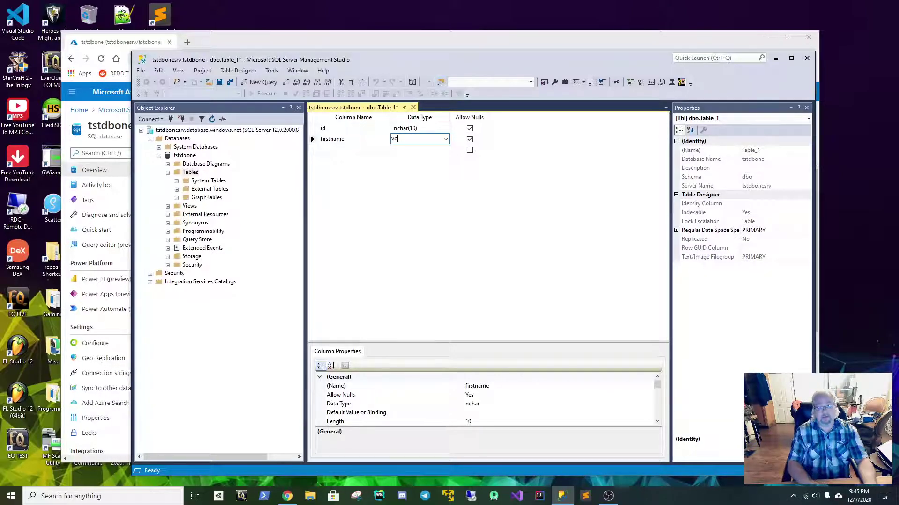
{"action": "type", "text": "rchar(50"}
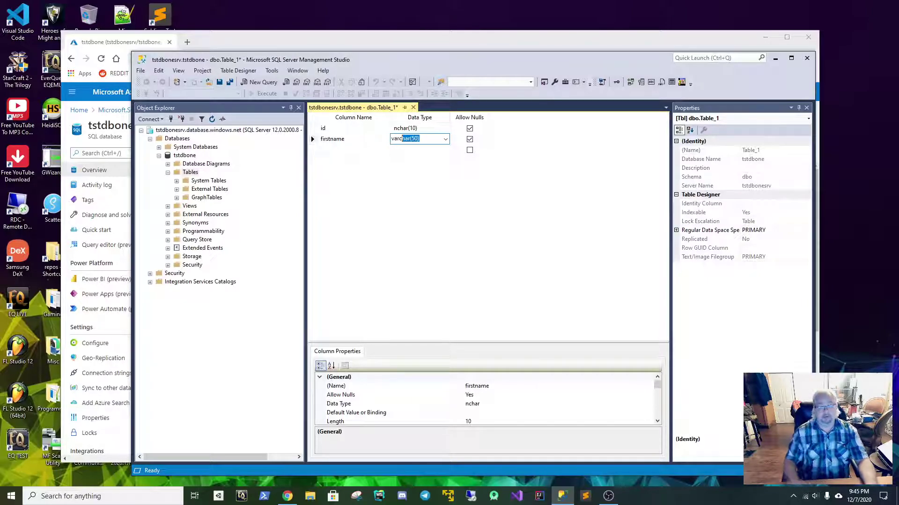
{"action": "key", "text": "Tab"}
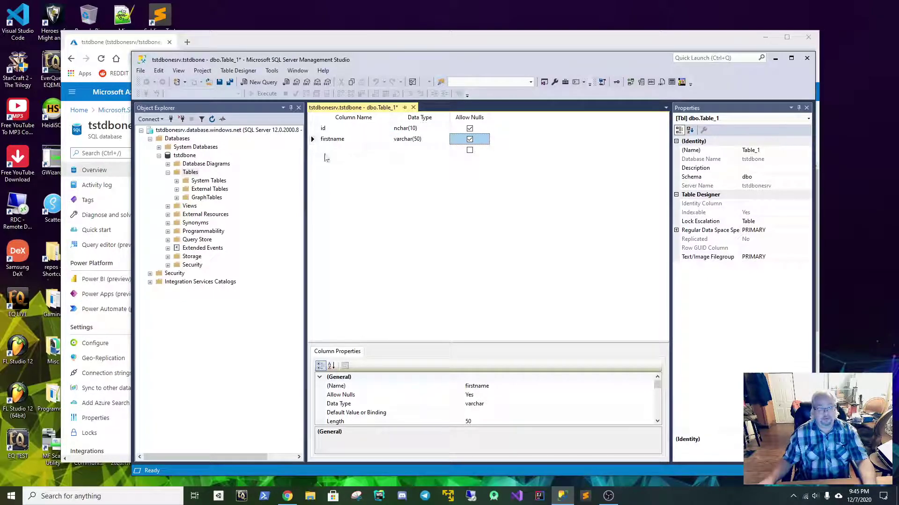
Step: Add a lastname column with the varchar(50) data type below firstname
{"action": "left_click", "coordinate": [352, 150]}
{"action": "type", "text": "lastname"}
{"action": "key", "text": "Tab"}
{"action": "type", "text": "varc"}
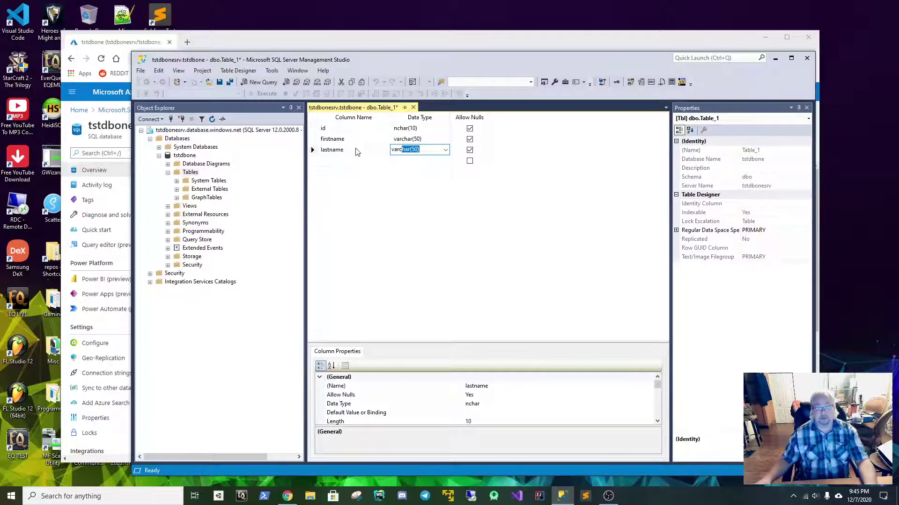
{"action": "key", "text": "Tab"}
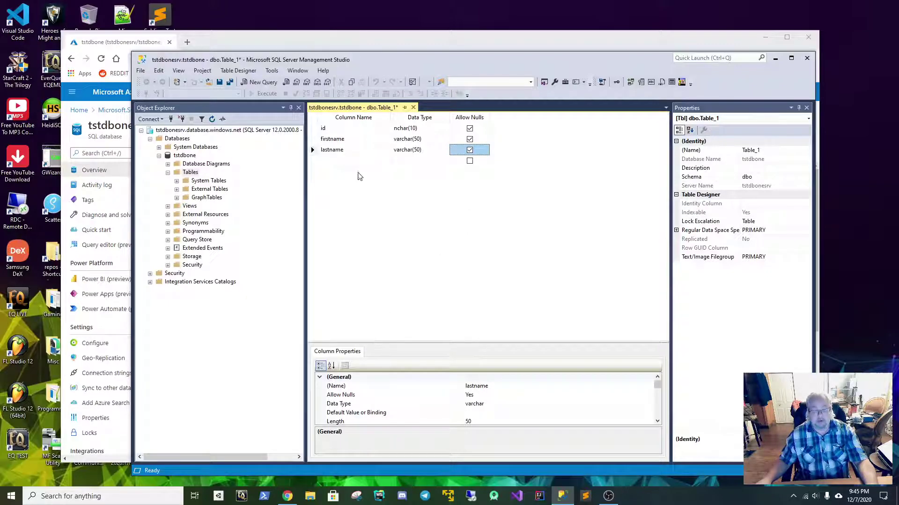
Step: Save the new table under the name person
{"action": "left_click", "coordinate": [229, 83]}
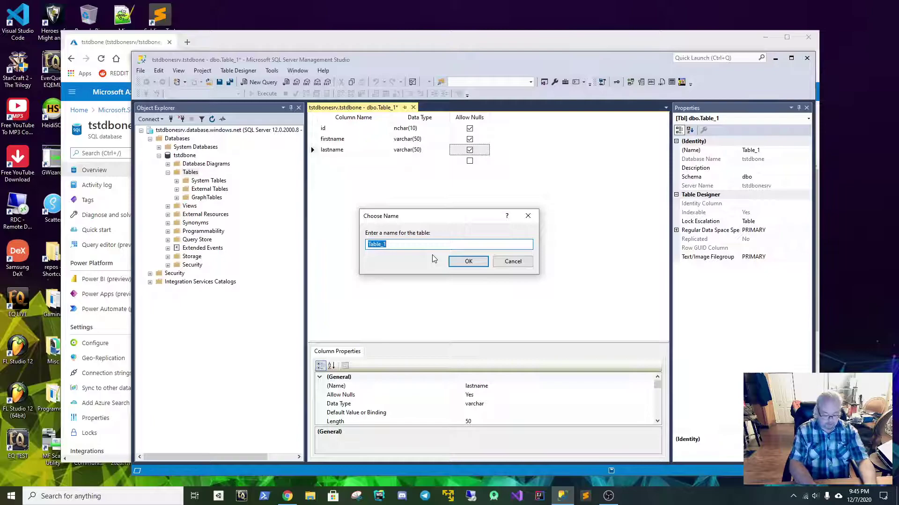
{"action": "type", "text": "person"}
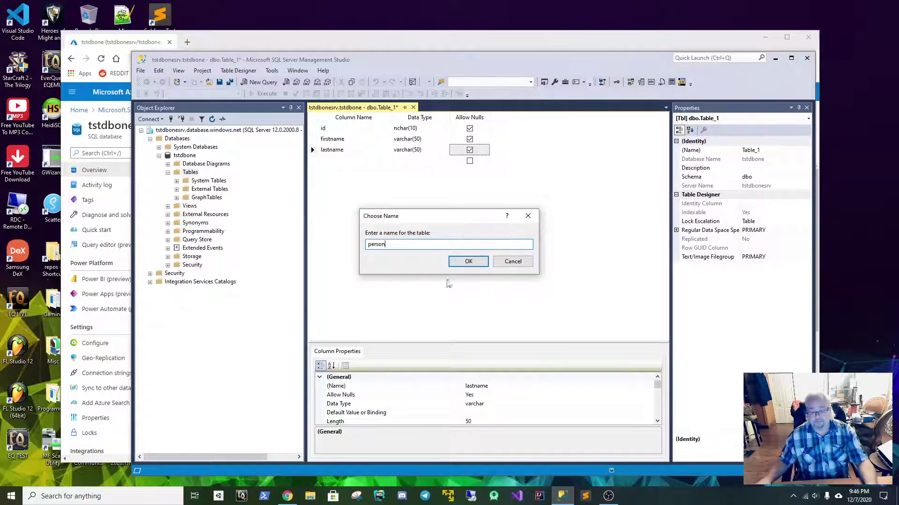
{"action": "left_click", "coordinate": [468, 262]}
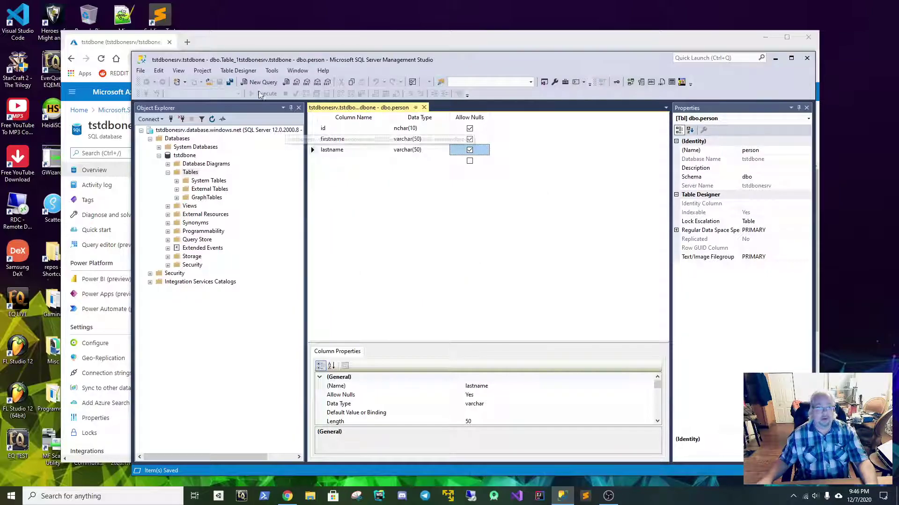
Step: Switch to the Azure portal, review the database's JDBC, ODBC, PHP and Go connection strings, and select the ADO.NET string
{"action": "left_click", "coordinate": [279, 46]}
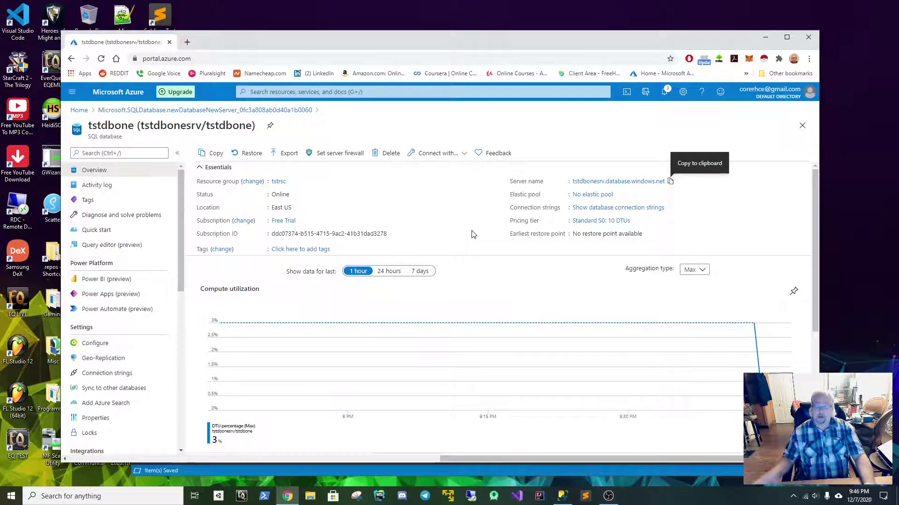
{"action": "left_click", "coordinate": [648, 208]}
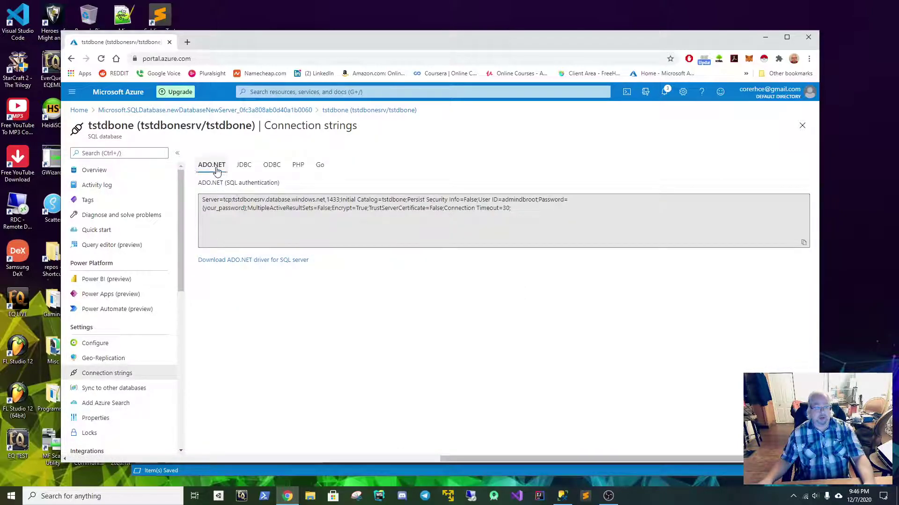
{"action": "left_click", "coordinate": [248, 166]}
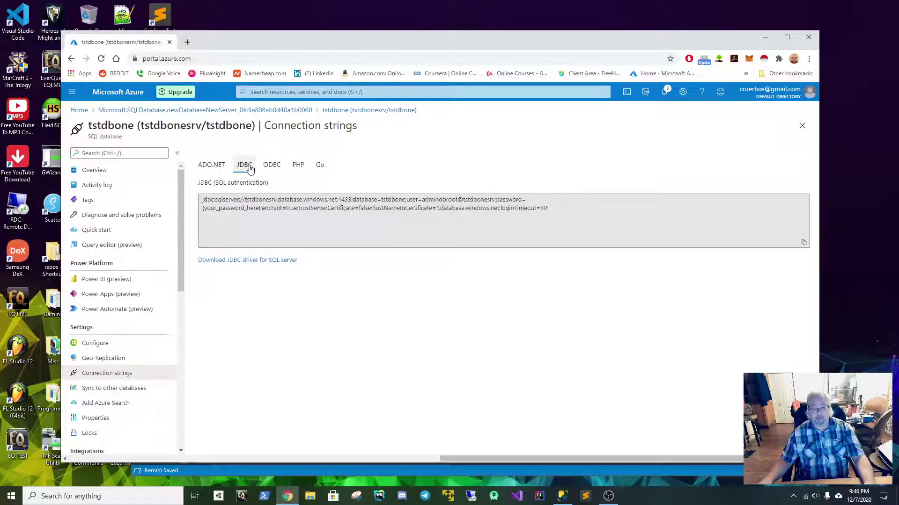
{"action": "left_click", "coordinate": [276, 168]}
{"action": "left_click", "coordinate": [298, 166]}
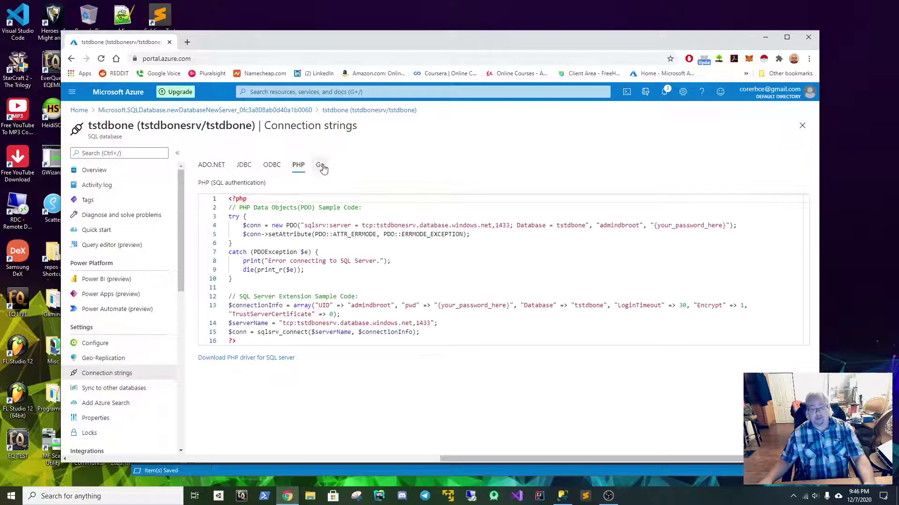
{"action": "left_click", "coordinate": [323, 167]}
{"action": "left_click", "coordinate": [203, 166]}
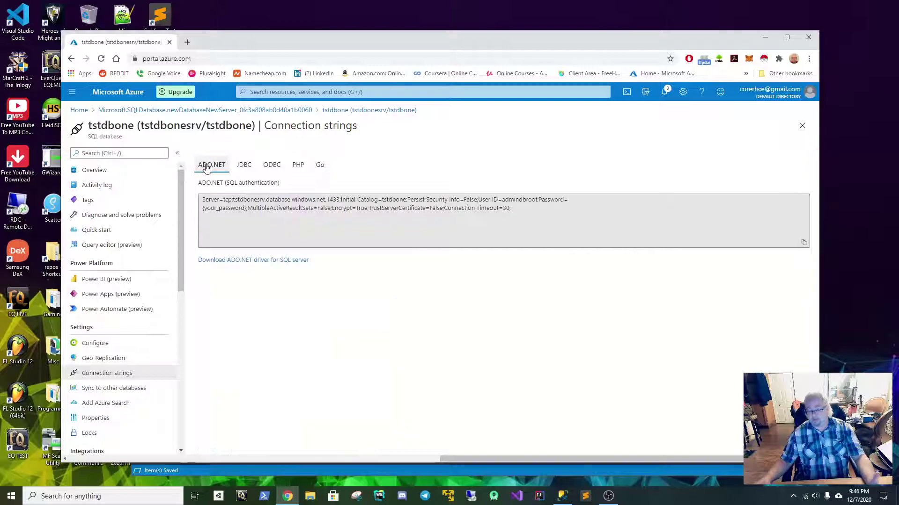
{"action": "left_click", "coordinate": [529, 211]}
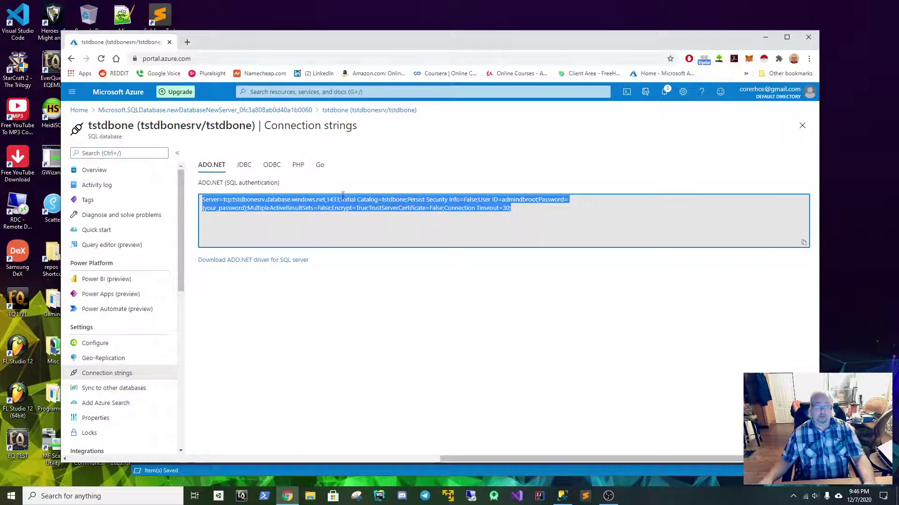